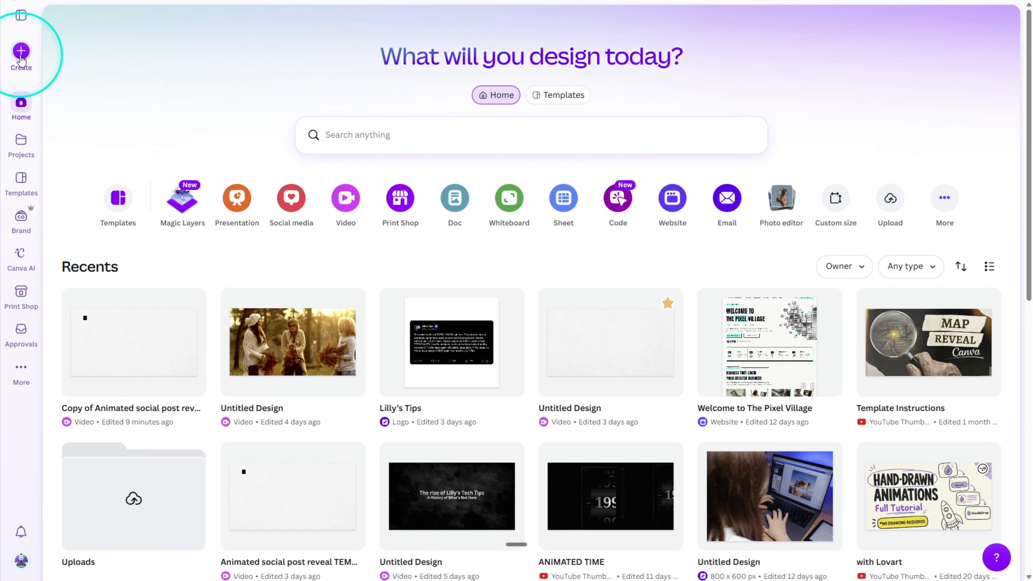
# Create a blank Landscape Video design and search the photo library for "paper texture"
pyautogui.click(21, 51)
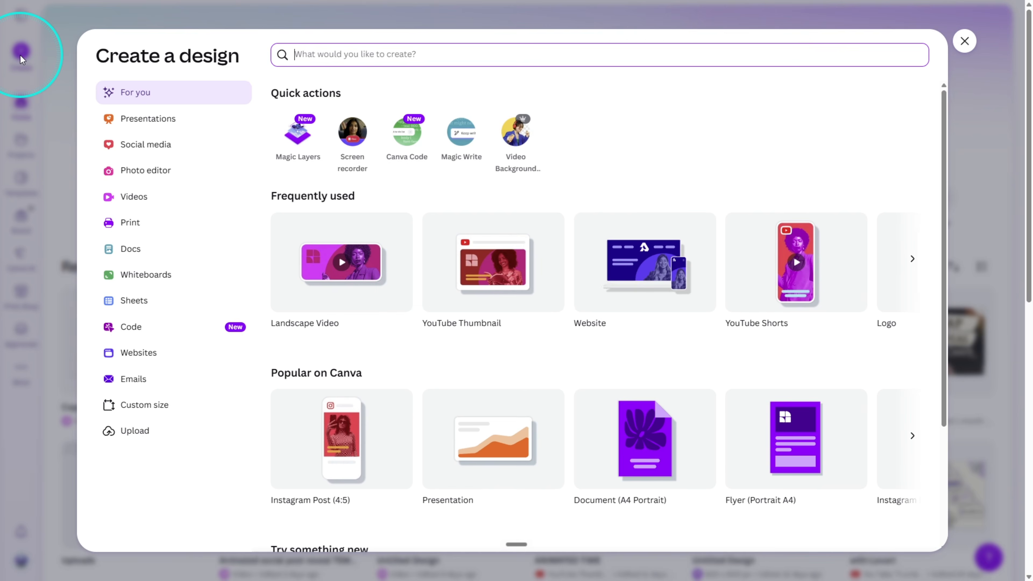
pyautogui.click(356, 264)
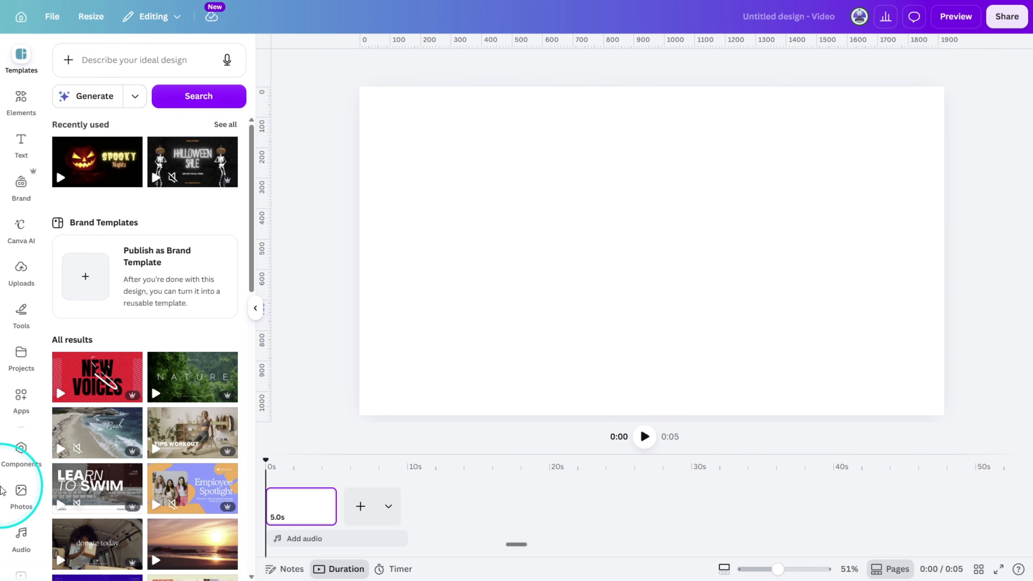
pyautogui.click(21, 491)
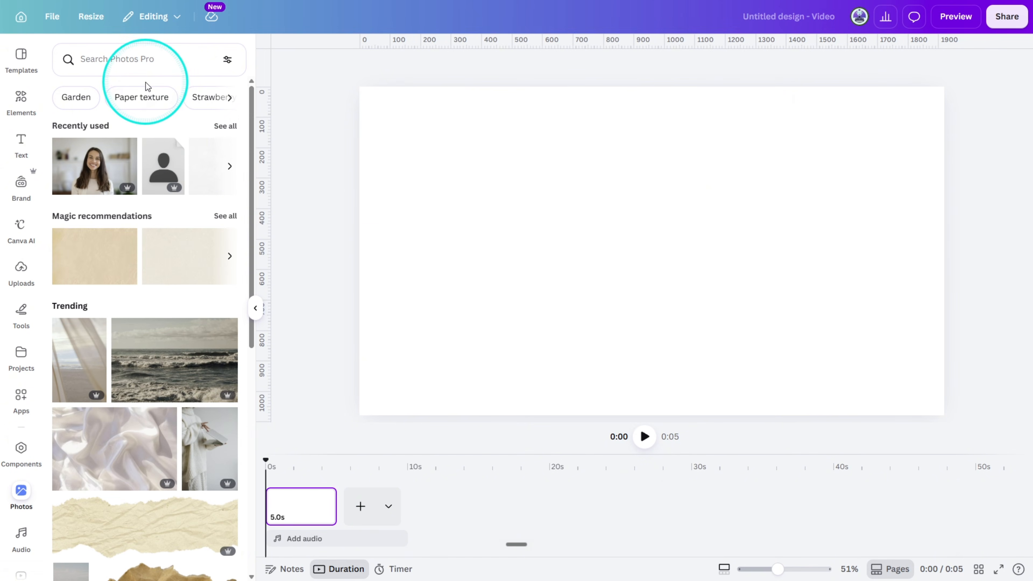
pyautogui.click(148, 65)
pyautogui.write('paper texture')
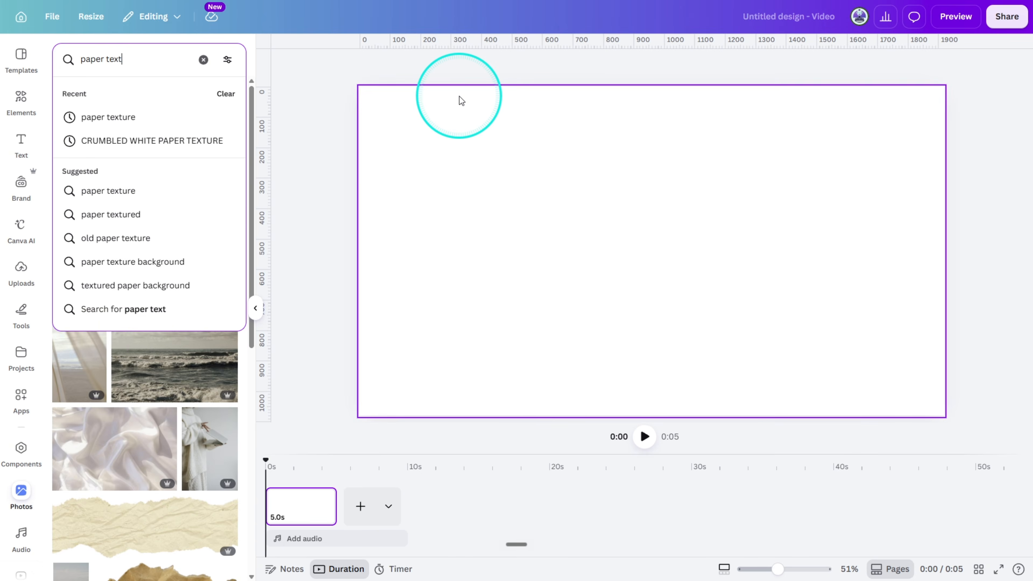
pyautogui.press('Return')
# Fill the page with a white paper texture photo as its background and set the photo's transparency to about 53
pyautogui.scroll(-3, 210, 342)
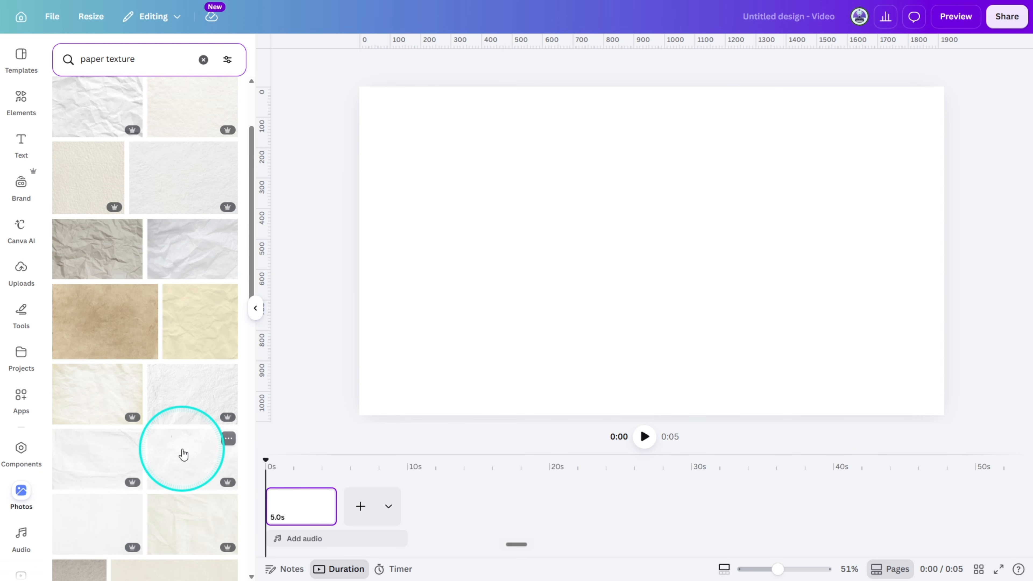
pyautogui.moveTo(183, 455); pyautogui.dragTo(378, 272)
pyautogui.click(721, 85)
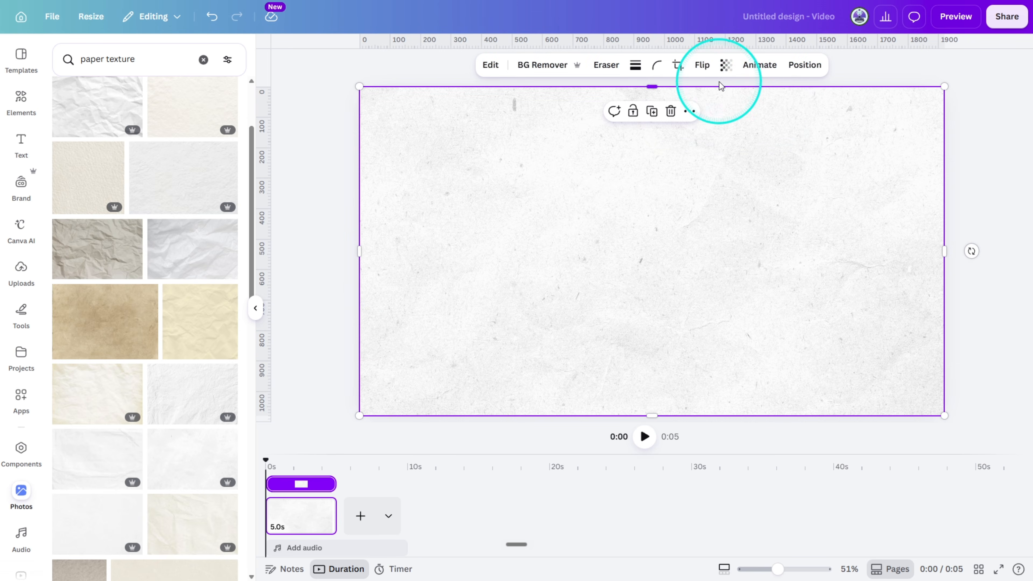
pyautogui.click(726, 64)
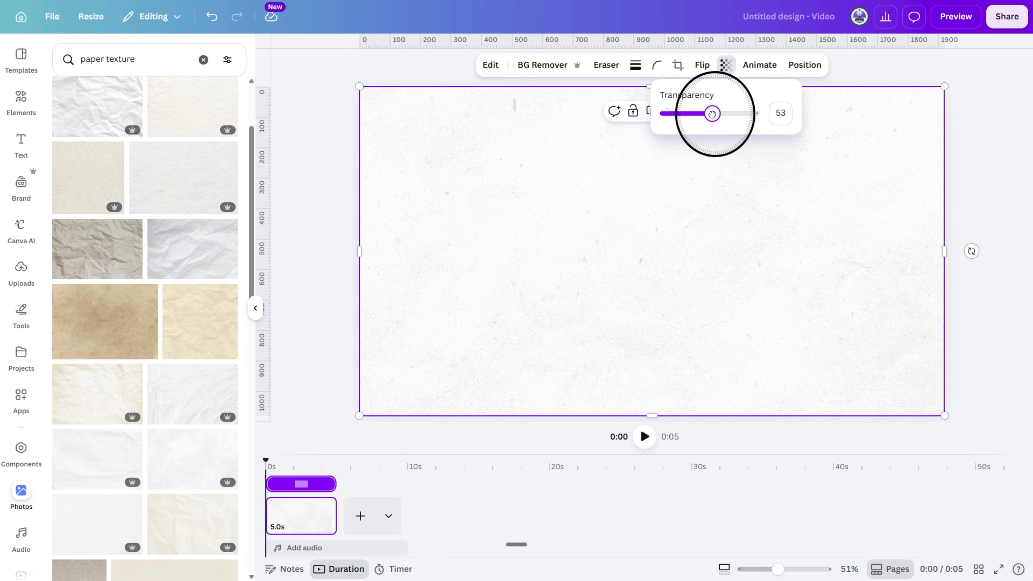
pyautogui.click(820, 121)
# Delete the paper texture photo and try a solid light green page background instead
pyautogui.press('Delete')
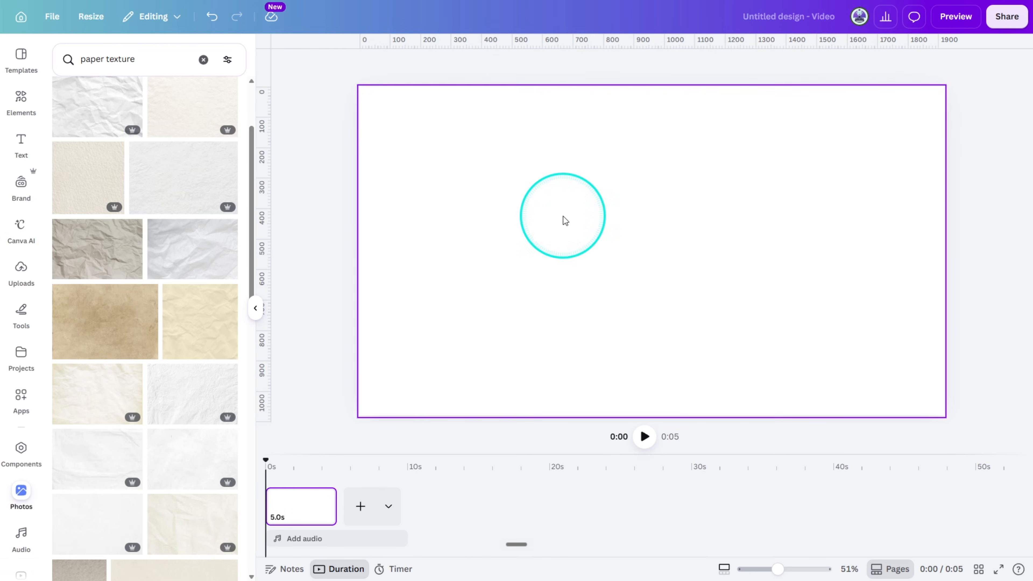
pyautogui.click(563, 221)
pyautogui.click(647, 65)
pyautogui.click(90, 366)
pyautogui.click(486, 307)
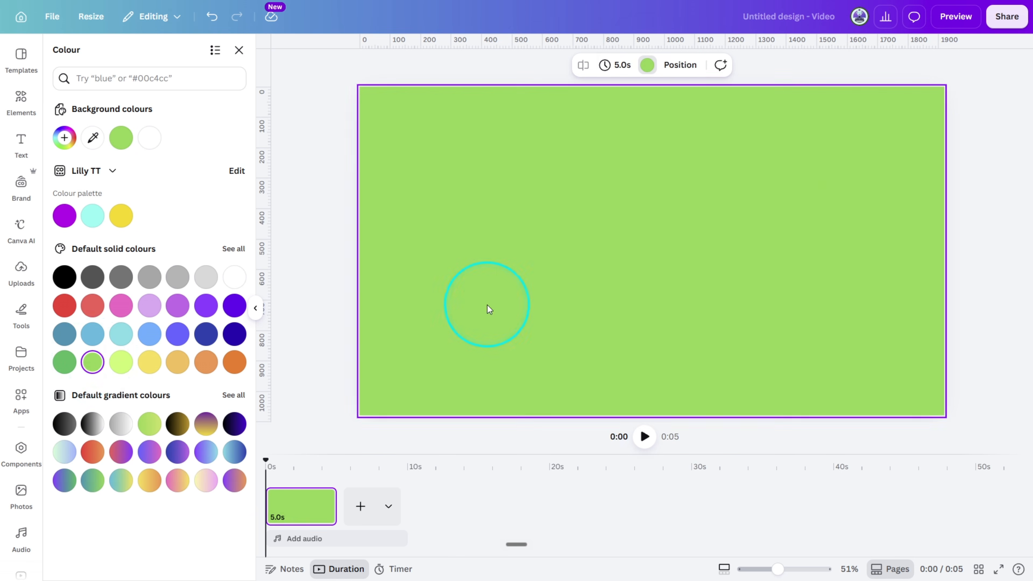
# Switch to CapCut, enable Chroma key on the greensc.mp4 clip, sample the green backdrop and scrub the timeline
pyautogui.click(113, 427)
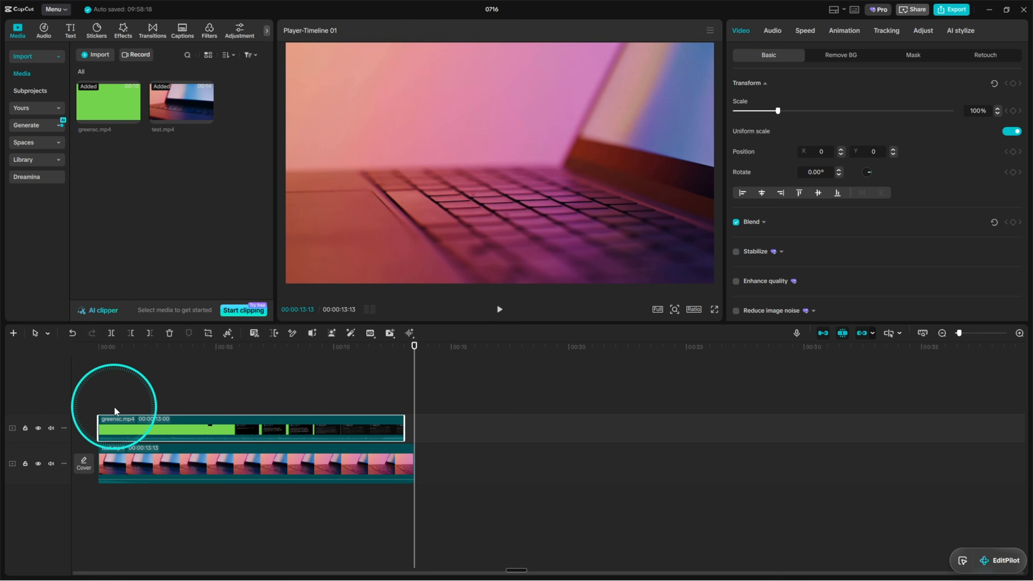
pyautogui.click(772, 192)
pyautogui.click(841, 55)
pyautogui.click(735, 133)
pyautogui.click(773, 152)
pyautogui.click(647, 162)
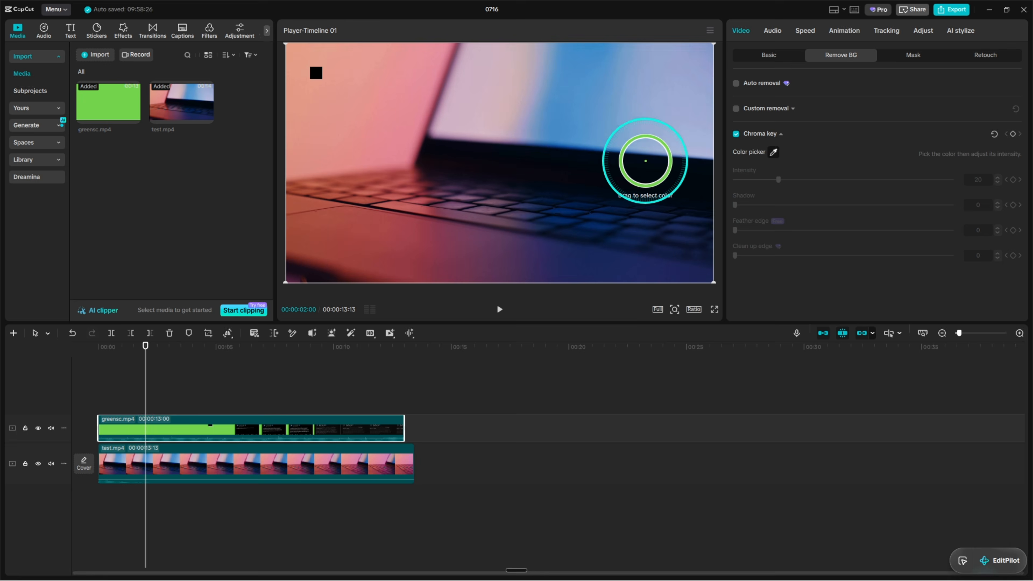
pyautogui.moveTo(175, 354); pyautogui.dragTo(106, 375)
# Back in Canva, add a square shape, colour it black, and shrink it to a small square near the page's upper-left corner
pyautogui.click(992, 197)
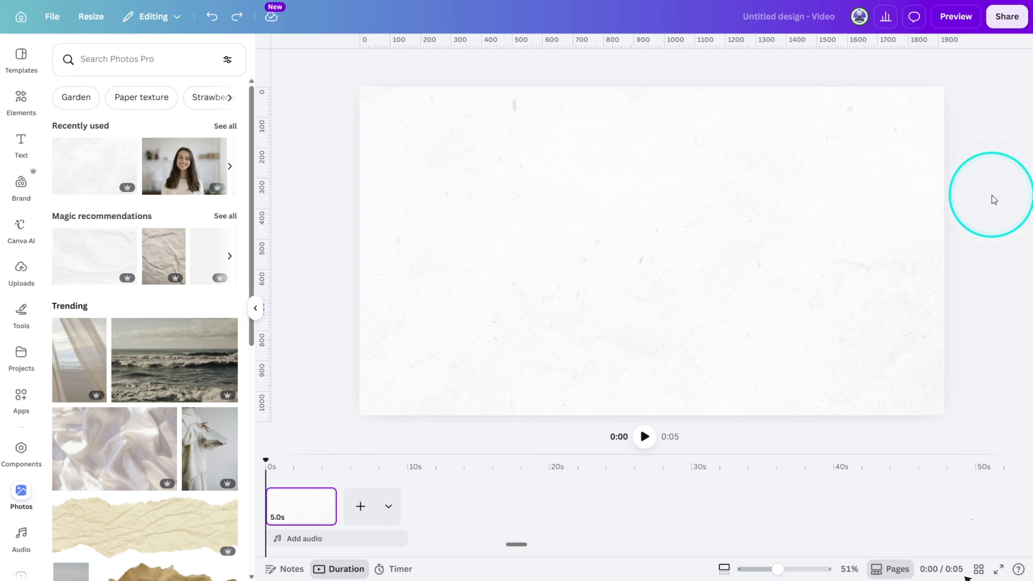
pyautogui.press('r')
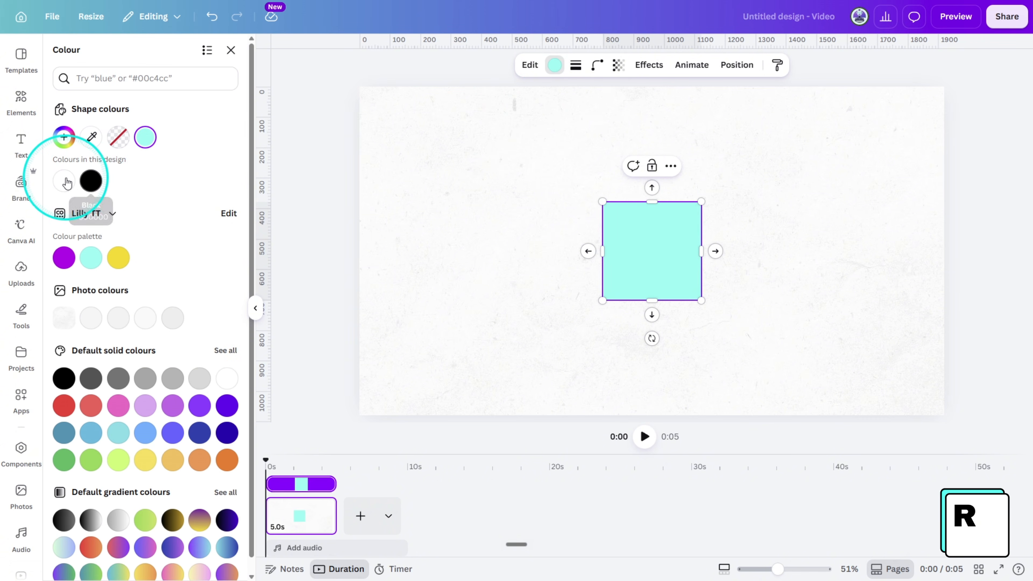
pyautogui.click(91, 181)
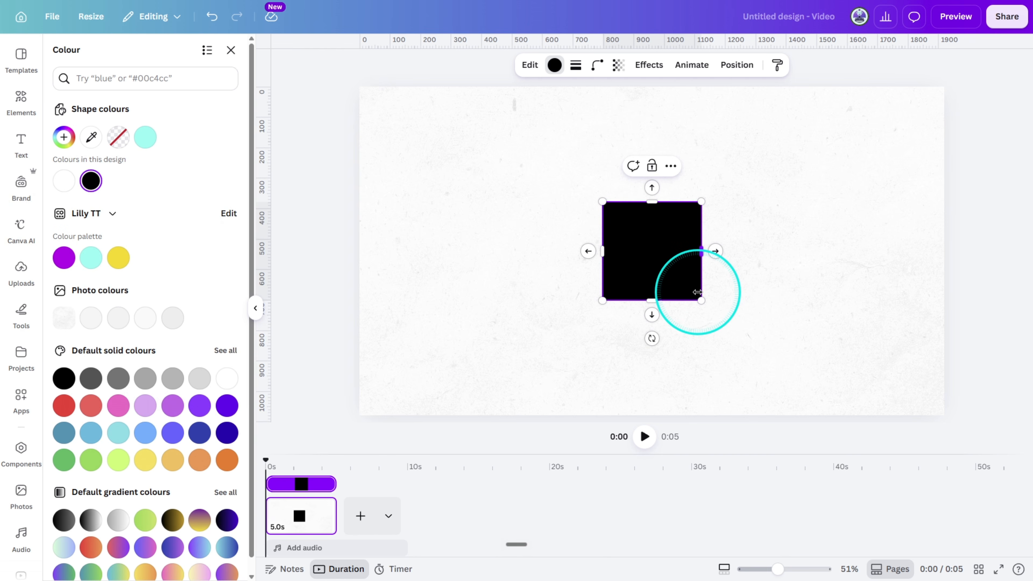
pyautogui.moveTo(697, 292); pyautogui.dragTo(397, 128)
pyautogui.click(968, 256)
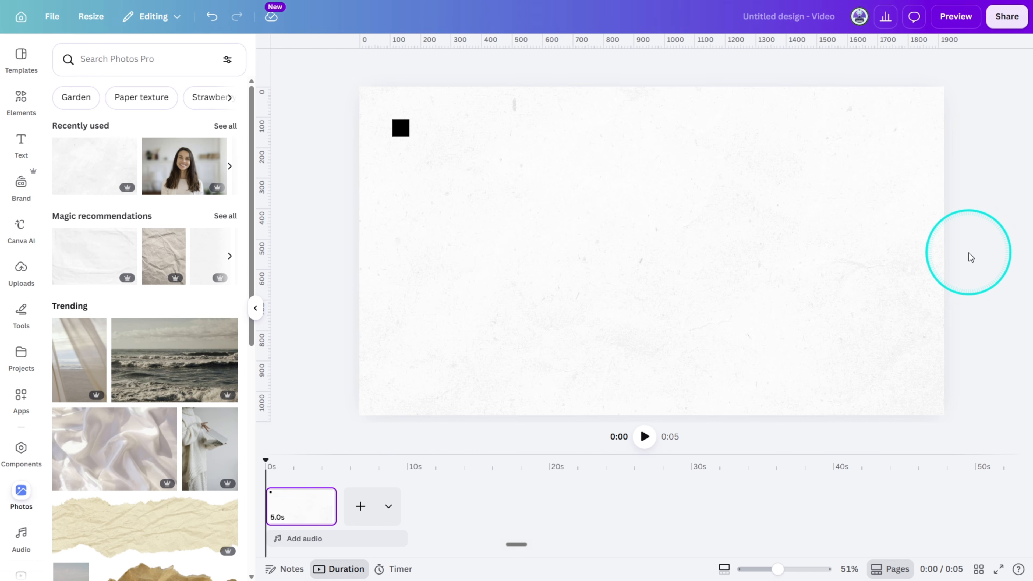
# Duplicate the page and stretch the copy's black square into a large rectangle that leaves only a paper margin around it
pyautogui.click(301, 511)
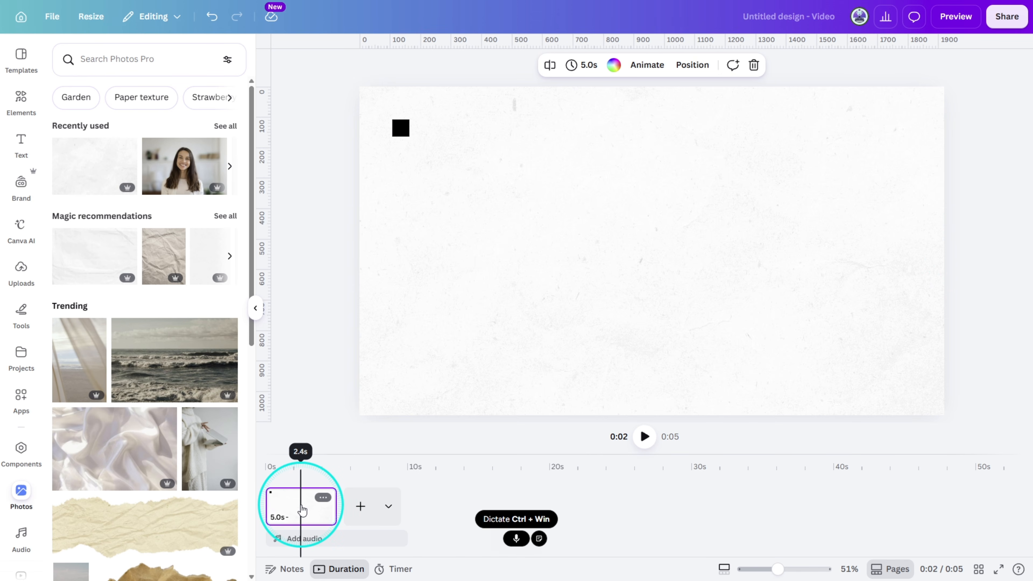
pyautogui.click(322, 497)
pyautogui.click(376, 265)
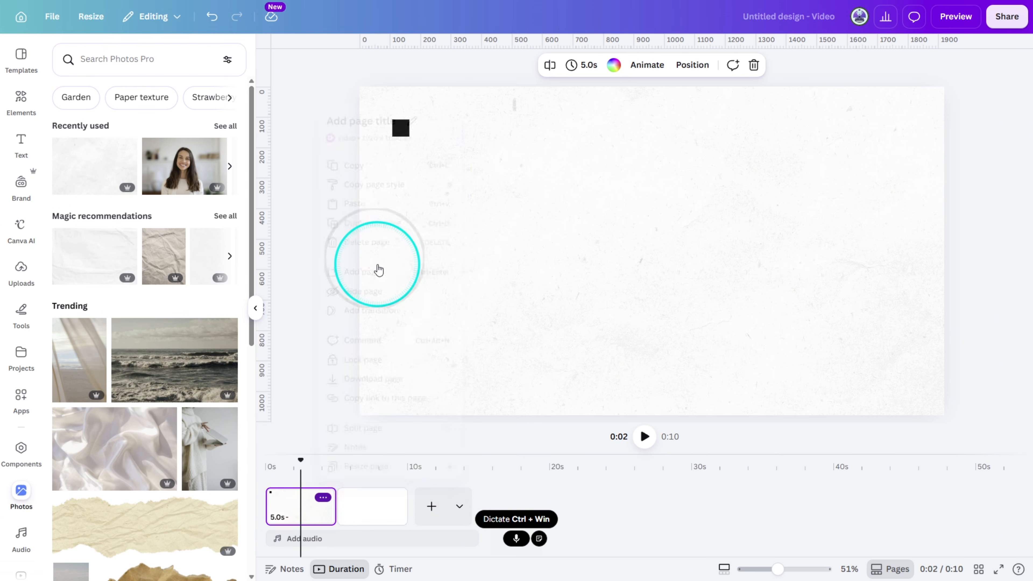
pyautogui.click(429, 357)
pyautogui.click(399, 131)
pyautogui.moveTo(409, 137); pyautogui.dragTo(928, 379)
pyautogui.click(989, 276)
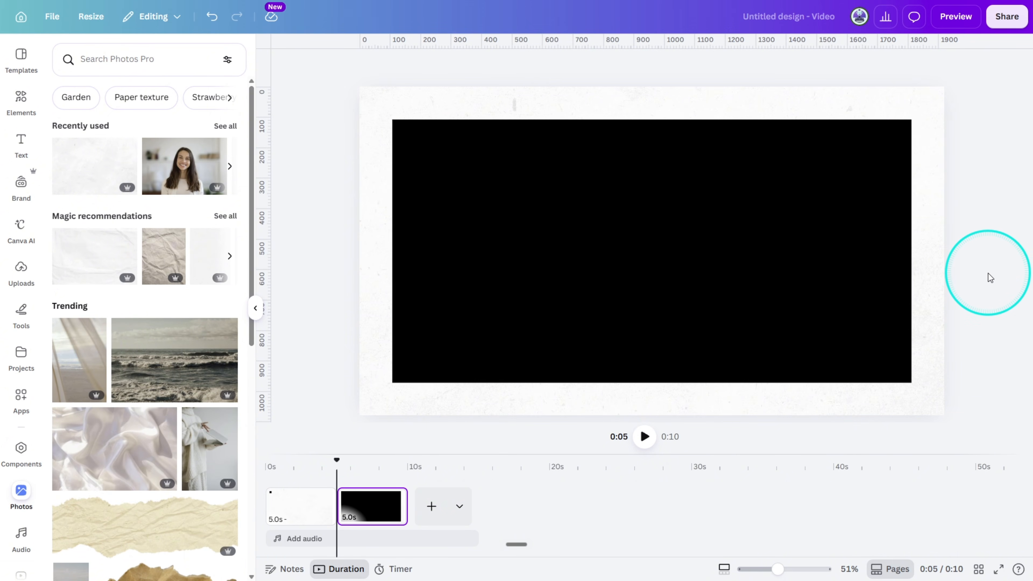
# Find a plain borderless frame under "circle frame" and place it small in the black rectangle's upper-left corner
pyautogui.click(7, 152)
pyautogui.click(21, 101)
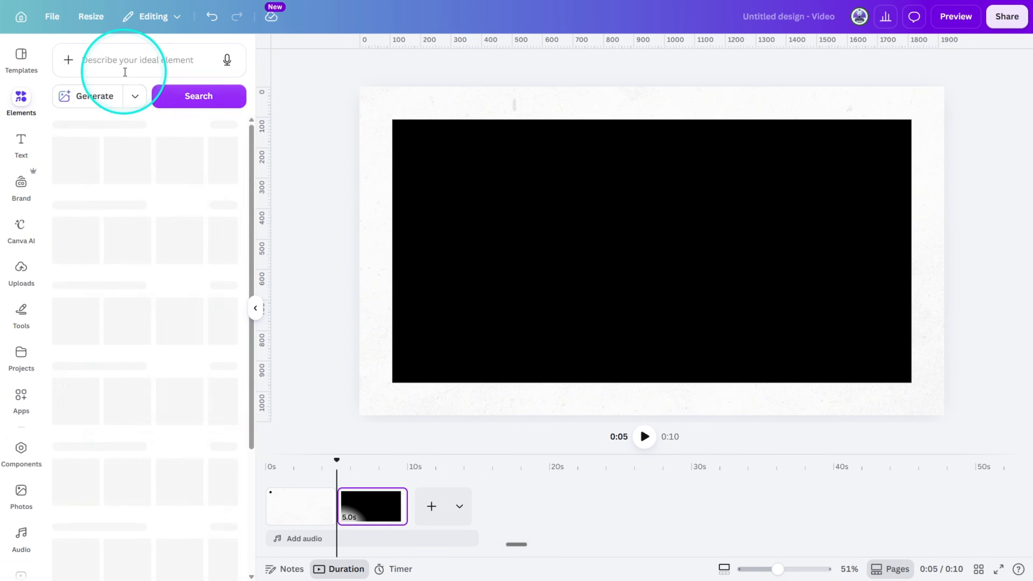
pyautogui.click(131, 67)
pyautogui.write('circle frame')
pyautogui.press('Return')
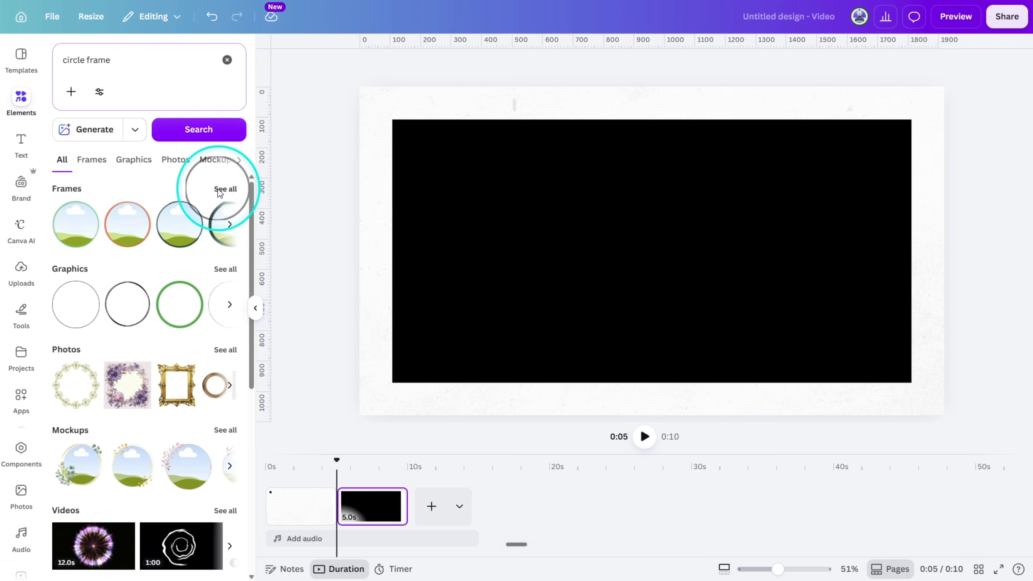
pyautogui.click(219, 192)
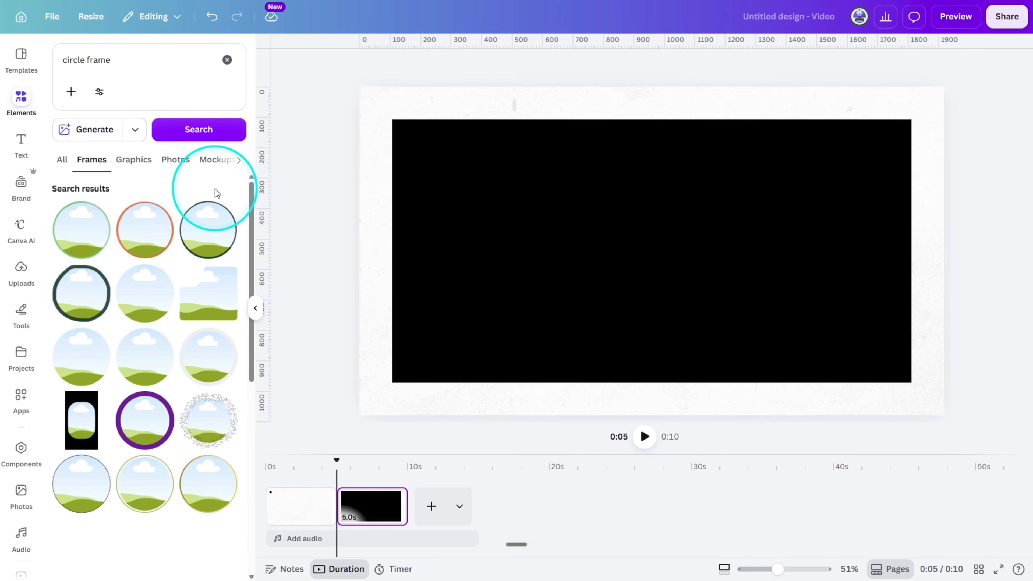
pyautogui.click(139, 293)
pyautogui.moveTo(735, 339); pyautogui.dragTo(438, 152)
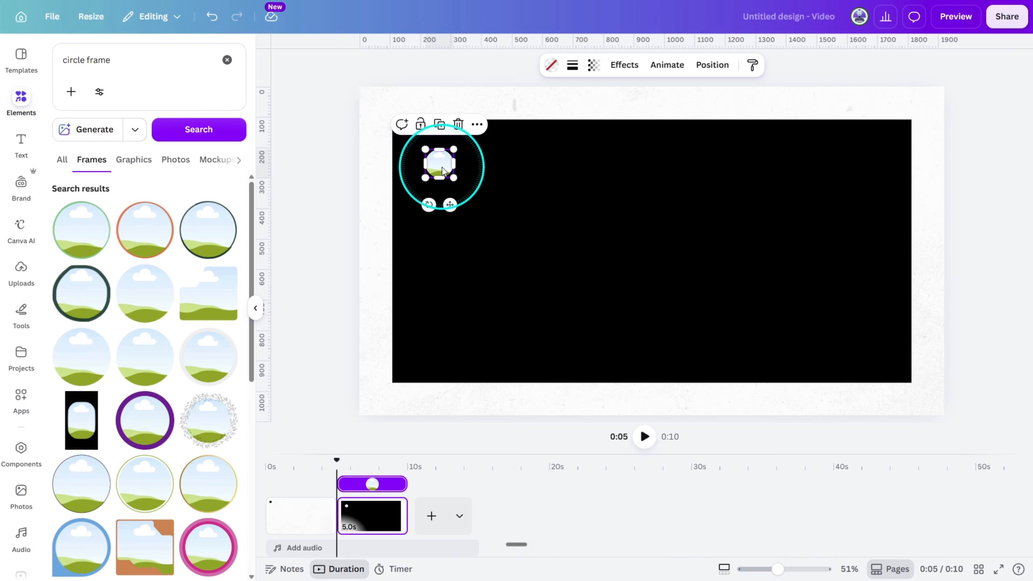
pyautogui.click(973, 245)
# Add the text "Lilly's Tech Tips" beside the circle frame in Nunito Sans Condensed Bold at size 33.5
pyautogui.press('t')
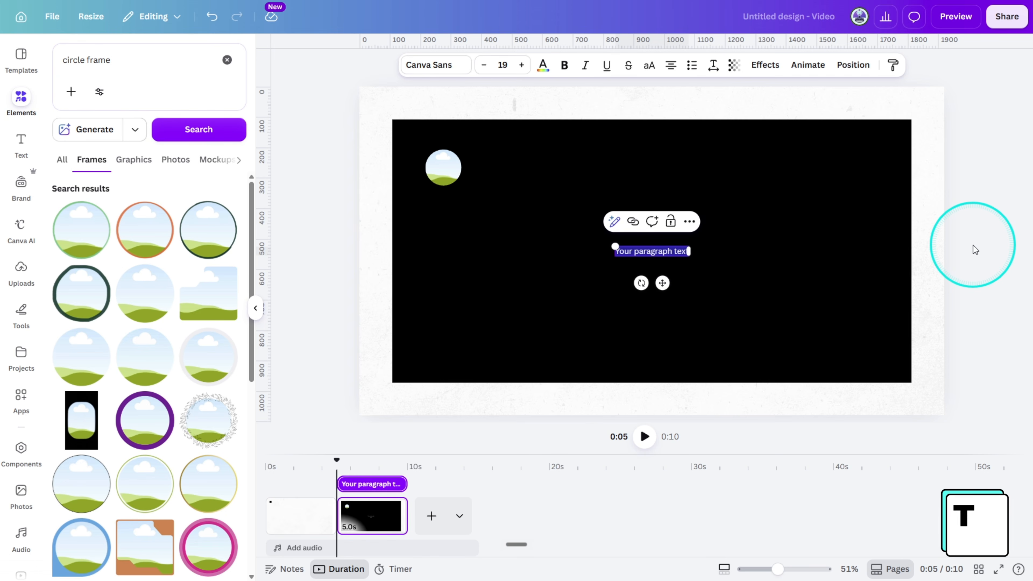
pyautogui.write("Lilly's Tech Tips")
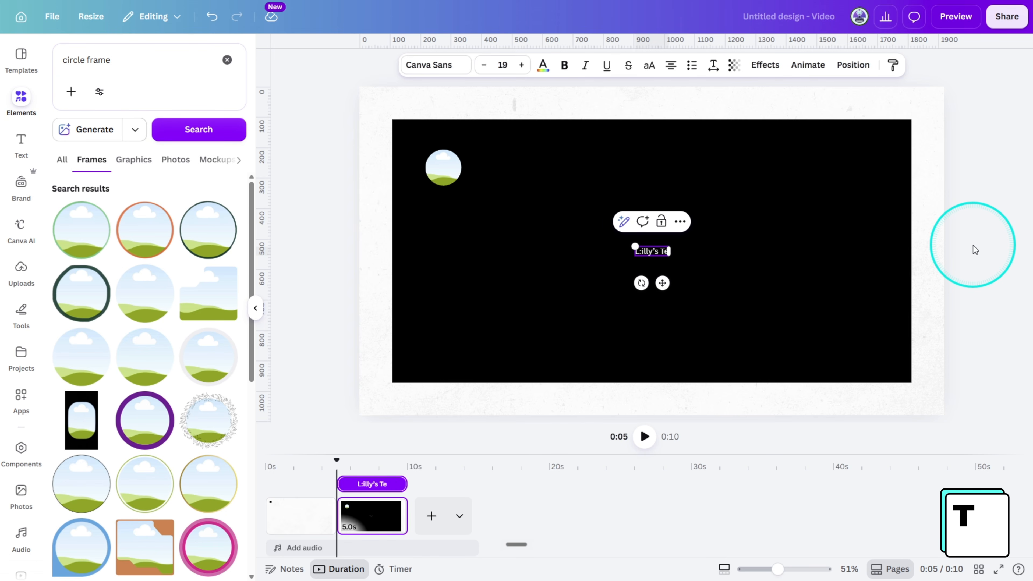
pyautogui.click(451, 67)
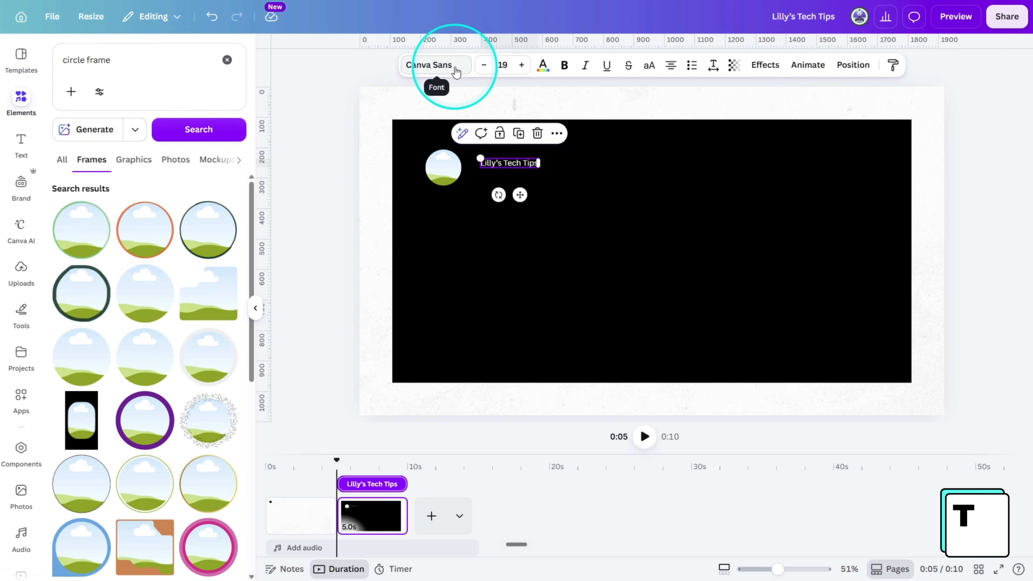
pyautogui.click(157, 99)
pyautogui.write('nunito')
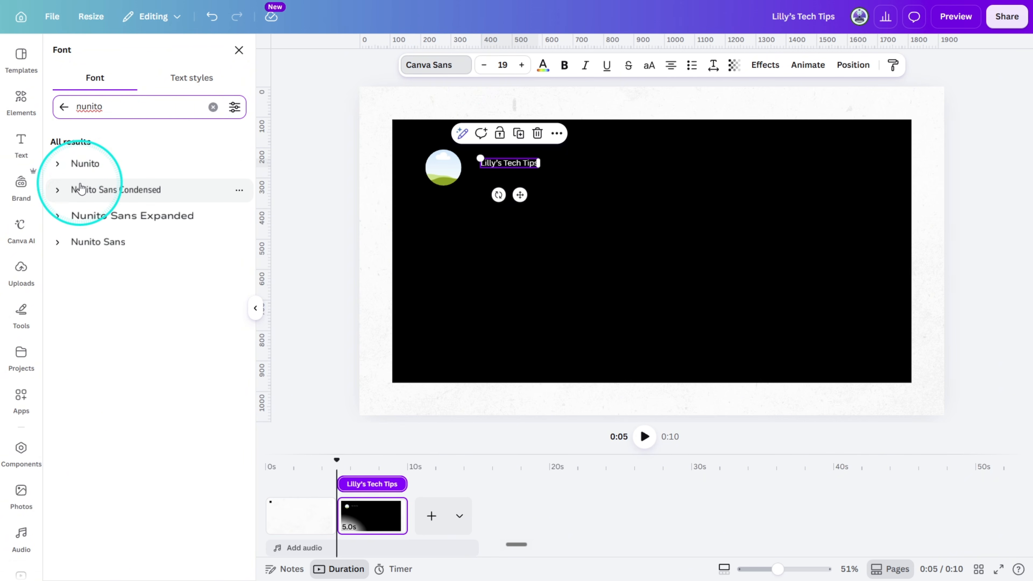
pyautogui.click(61, 195)
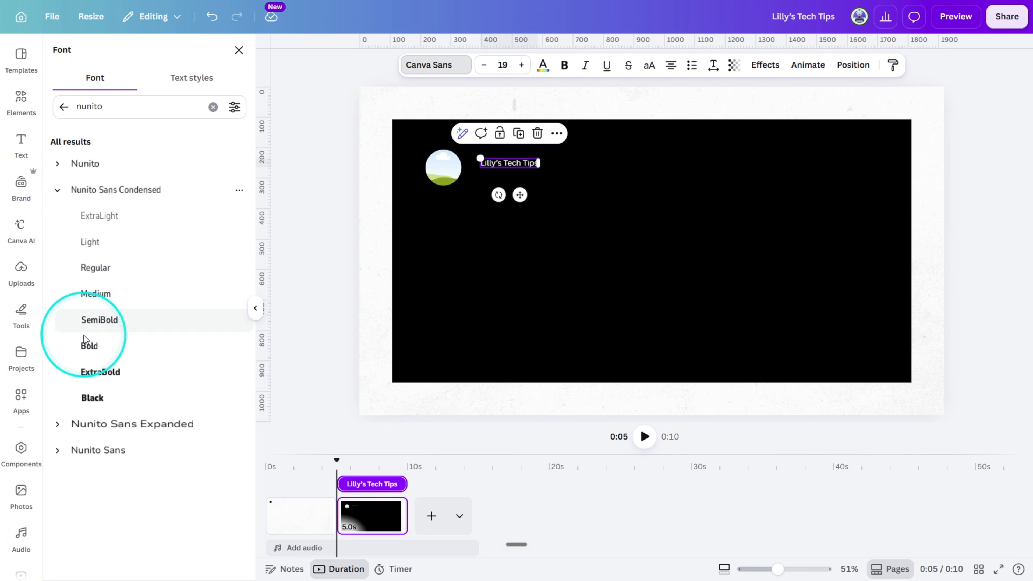
pyautogui.click(86, 349)
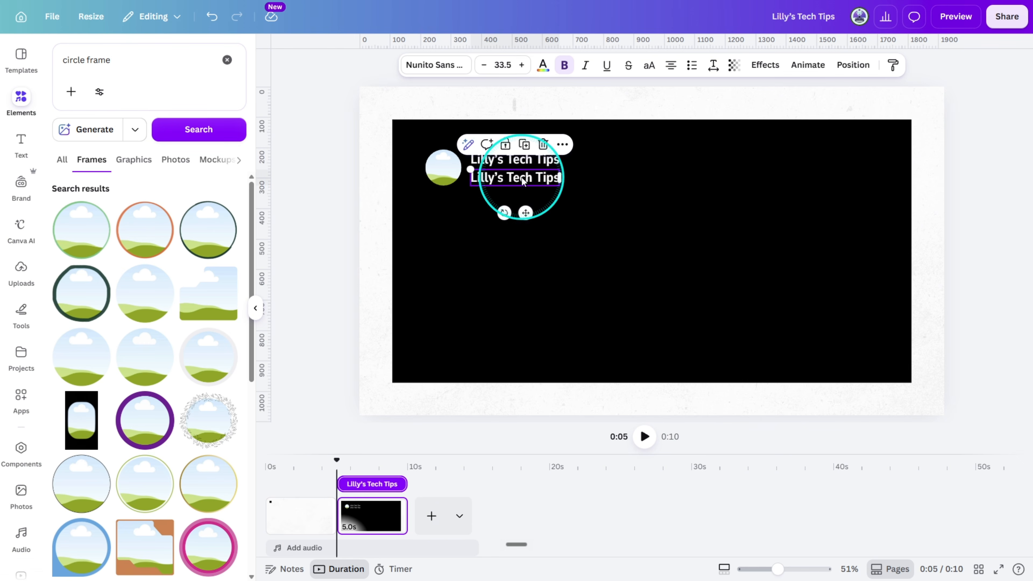
pyautogui.doubleClick(521, 177)
pyautogui.write('@')
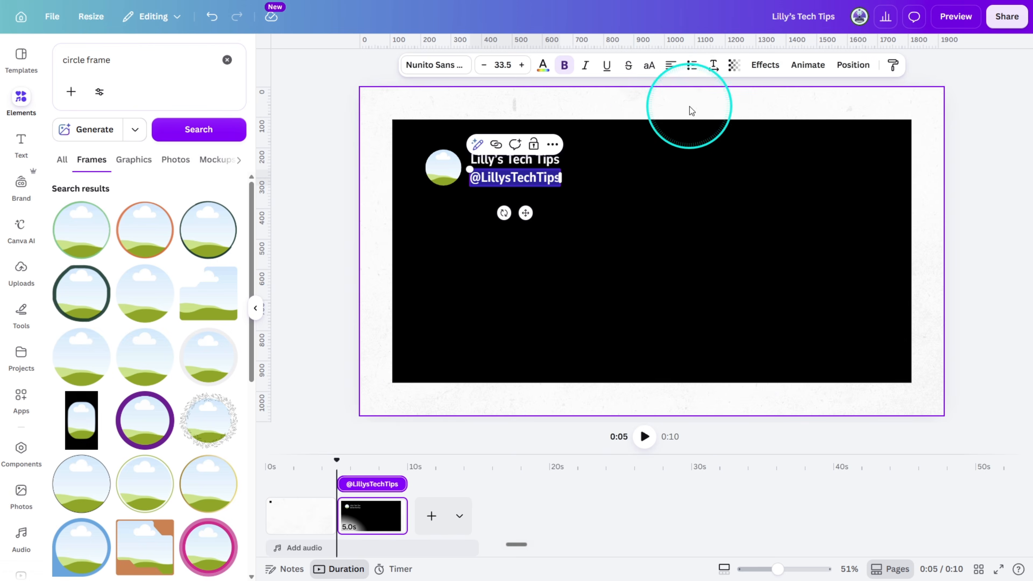
pyautogui.click(435, 65)
pyautogui.write('helv')
pyautogui.click(84, 294)
pyautogui.click(567, 176)
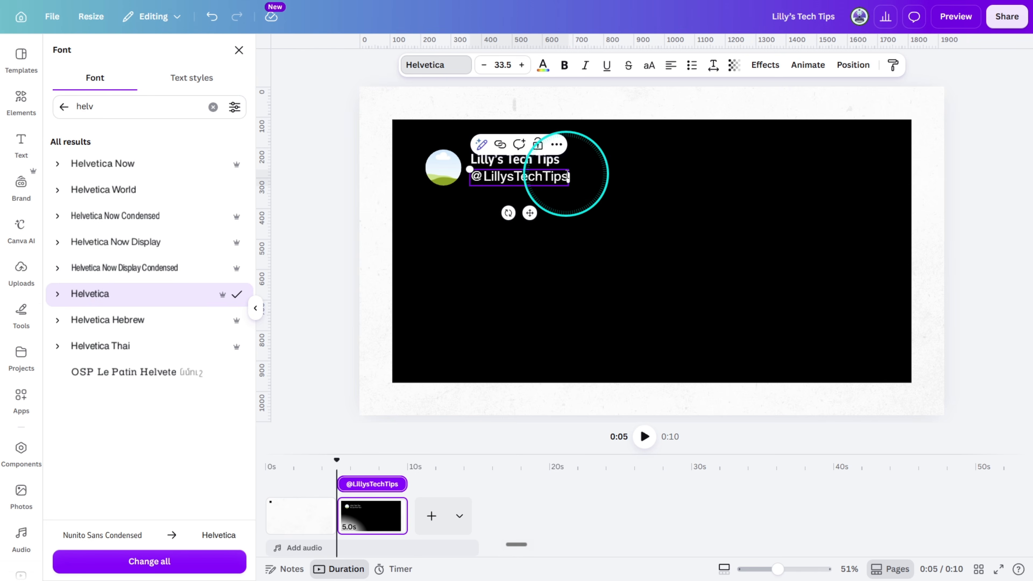
pyautogui.moveTo(568, 185); pyautogui.dragTo(544, 181)
pyautogui.click(542, 65)
pyautogui.click(63, 138)
pyautogui.click(65, 216)
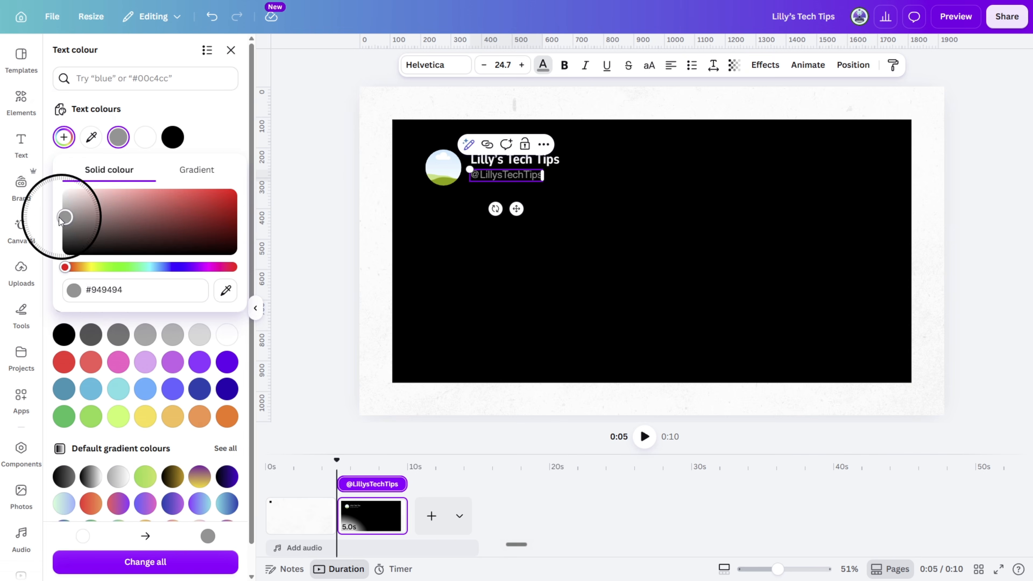
pyautogui.click(314, 201)
# Search elements for "Blue Tick", add a blue verification badge, and fit it at small size right after the display name
pyautogui.click(205, 64)
pyautogui.write('Blue Tick')
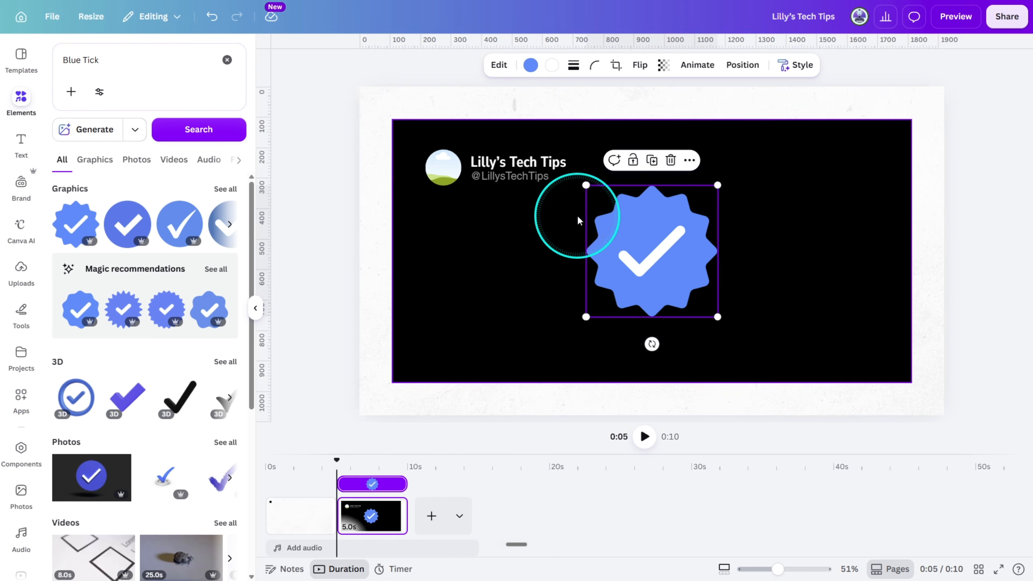
pyautogui.moveTo(586, 316); pyautogui.dragTo(705, 198)
pyautogui.moveTo(711, 191); pyautogui.dragTo(580, 166)
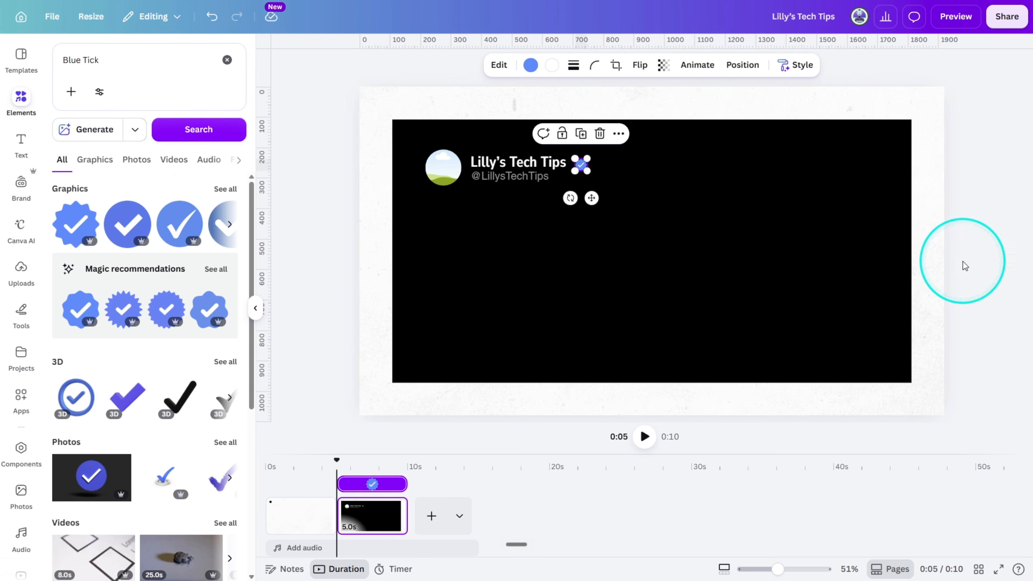
pyautogui.click(963, 265)
pyautogui.scroll(5, 607, 135)
pyautogui.moveTo(533, 210); pyautogui.dragTo(519, 203)
pyautogui.scroll(-4, 574, 225)
pyautogui.click(991, 260)
# Fill the circle frame with the uploaded robot image as the profile picture
pyautogui.click(21, 272)
pyautogui.moveTo(84, 206); pyautogui.dragTo(415, 175)
pyautogui.scroll(-1, 975, 231)
# Add the post's body text in a new text box, beginning "The design world is in TOTAL CHAOS right now."
pyautogui.press('t')
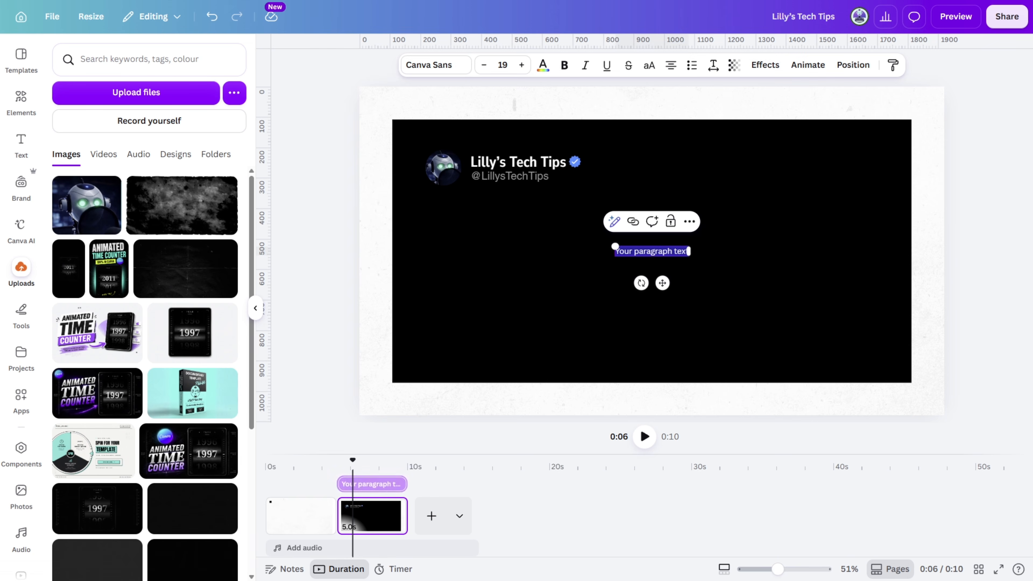
pyautogui.write('The design world is in TOTAL CHAOS right now. Everybody is copying everybody. Same fonts, same colours, same boring layouts. Nobody wants to say it. Design used to be BOLD. It used to have PERSONALITY. Now it’s templates, trends and endless beige branding. We need STRONG ideas and ORIGINAL ideas. BEAUTIFUL ideas. It’s time to make design GREAT again. Yout mentor, Lilly T Tips')
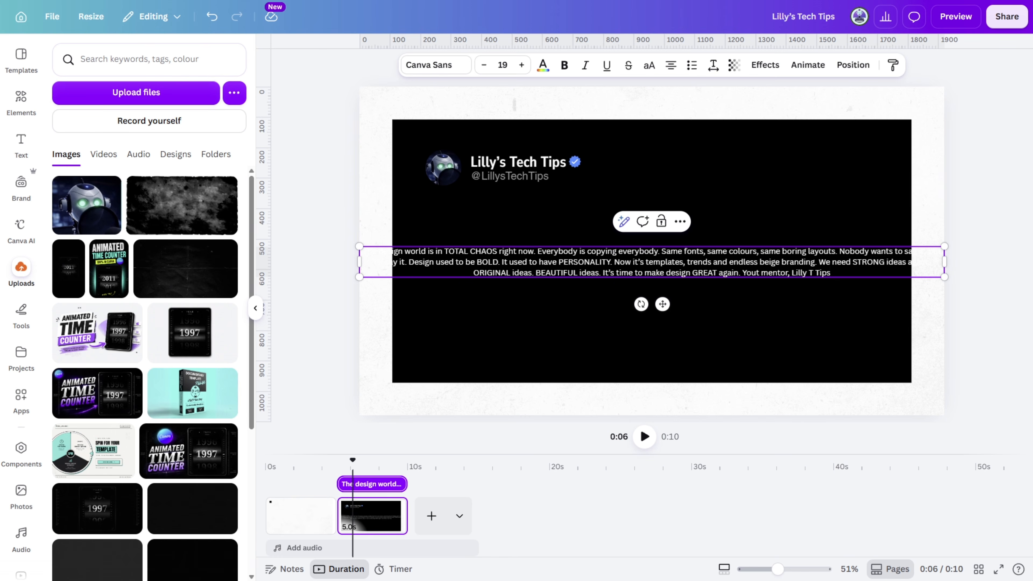
# Left-align the body text, enlarge it, and fit its box to the width of the black block
pyautogui.hotkey('ctrl', 'a')
pyautogui.click(672, 65)
pyautogui.moveTo(943, 262); pyautogui.dragTo(642, 263)
pyautogui.moveTo(642, 311); pyautogui.dragTo(834, 354)
pyautogui.click(982, 339)
pyautogui.moveTo(903, 262); pyautogui.dragTo(849, 260)
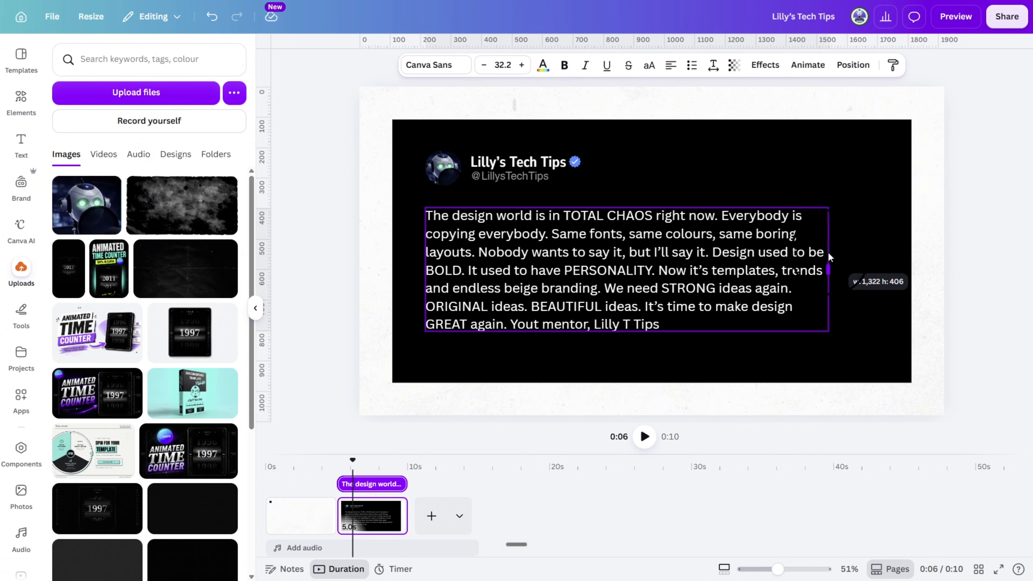
# Move the body text up slightly and enlarge the profile picture, display name, handle and badge together above it
pyautogui.moveTo(716, 310); pyautogui.dragTo(716, 301)
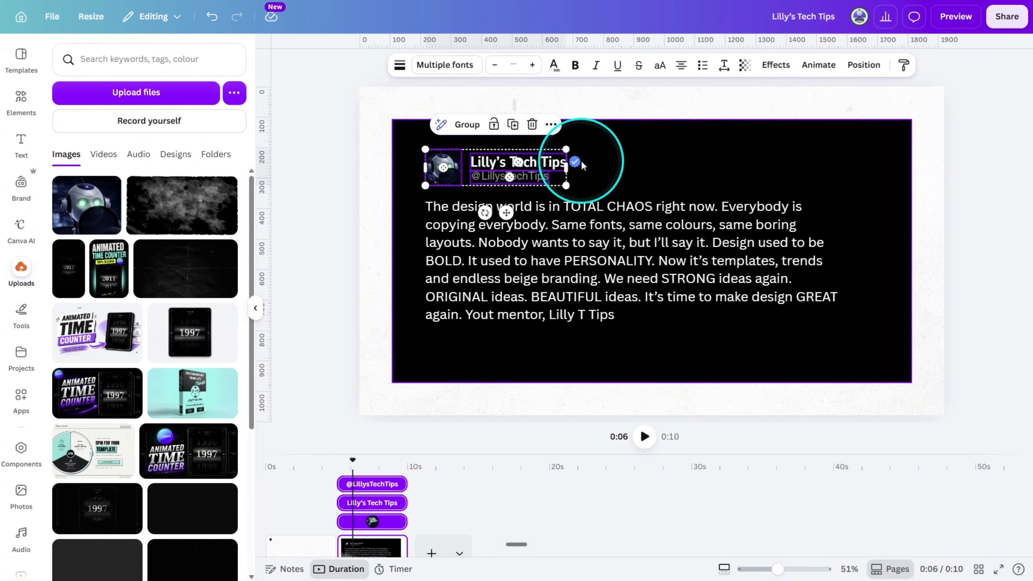
pyautogui.moveTo(581, 167); pyautogui.dragTo(627, 195)
pyautogui.click(984, 241)
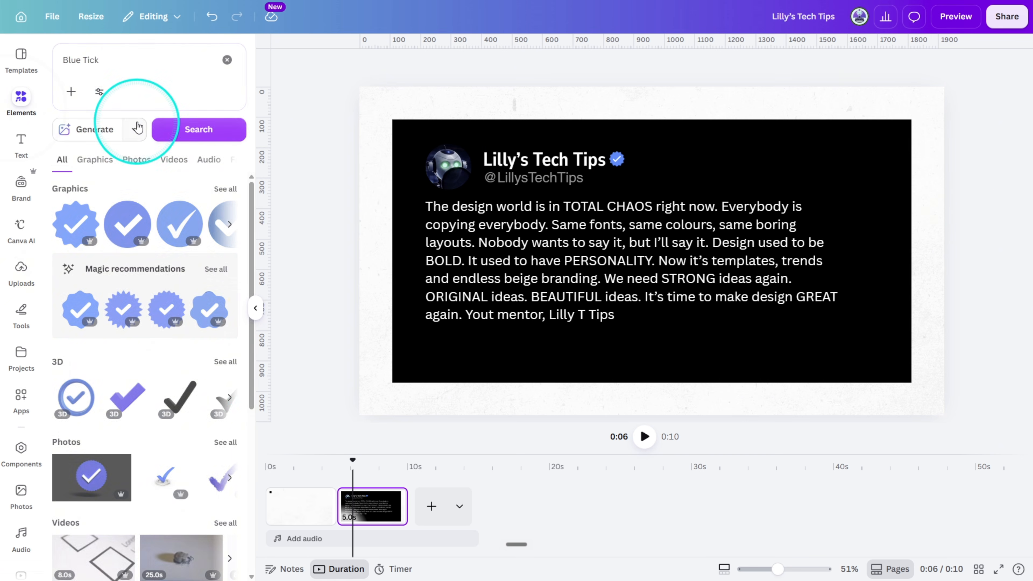
# Search elements for "Chat Icon" and add the round outlined speech bubble
pyautogui.click(138, 68)
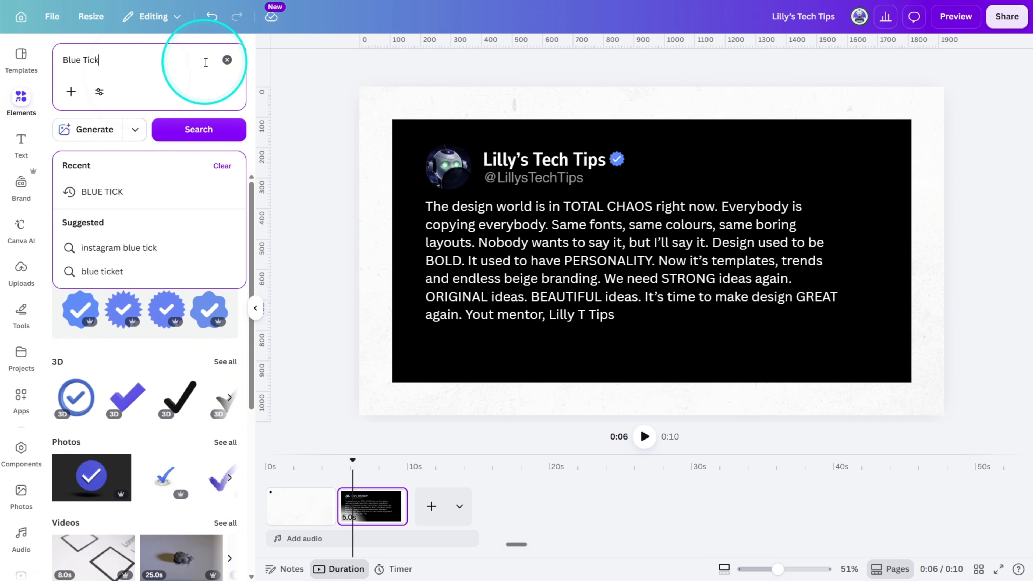
pyautogui.click(227, 61)
pyautogui.write('Chat icon')
pyautogui.press('Return')
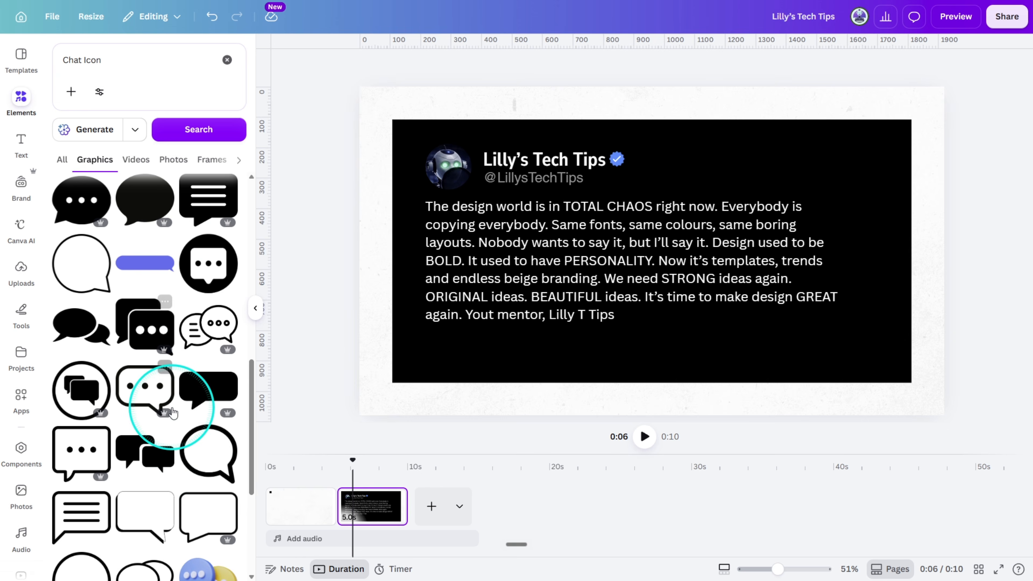
pyautogui.click(166, 415)
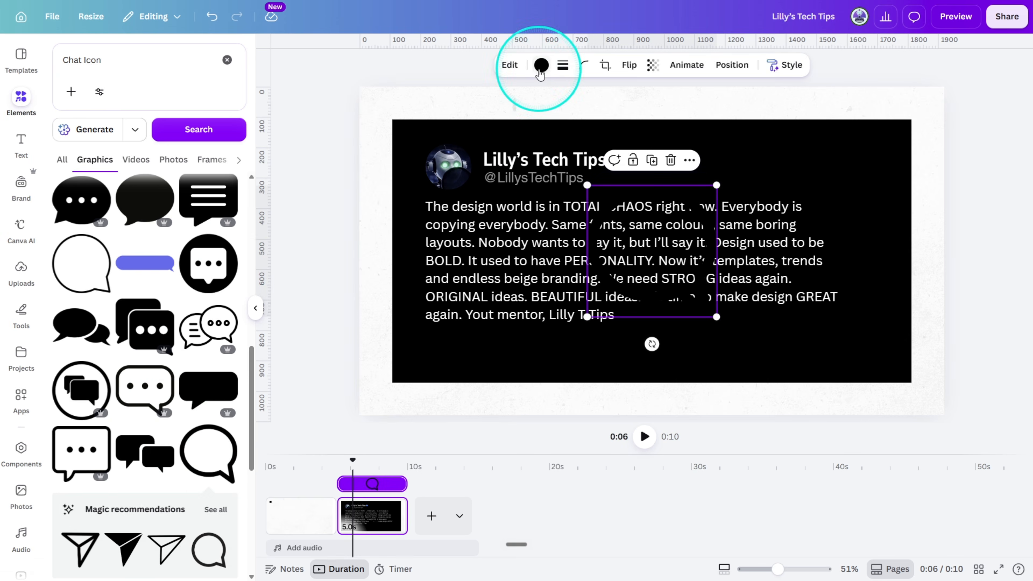
# Colour the speech bubble grey and shrink it into the lower-left corner of the black block
pyautogui.click(541, 65)
pyautogui.click(71, 186)
pyautogui.moveTo(668, 203); pyautogui.dragTo(442, 368)
pyautogui.click(325, 312)
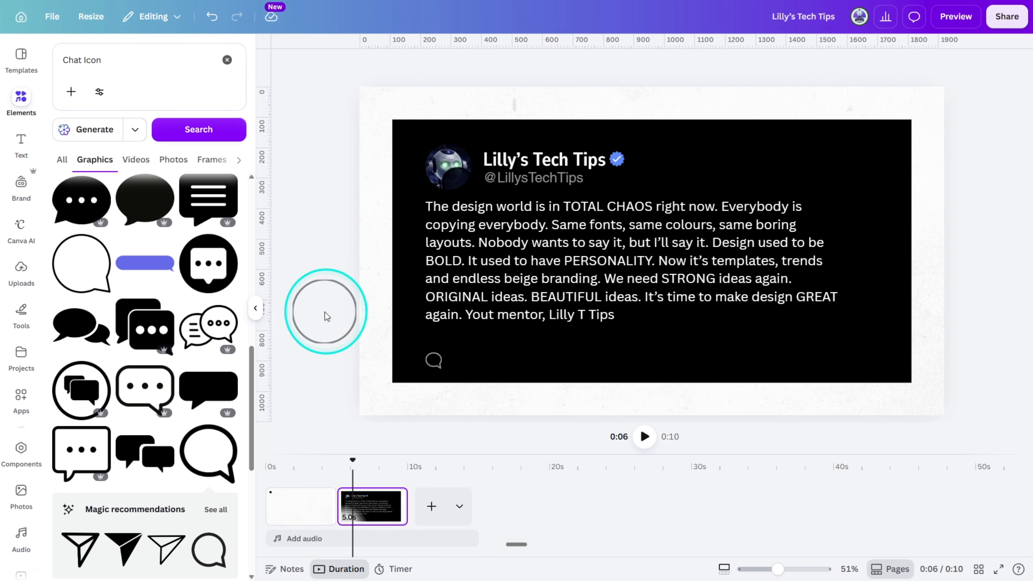
# Copy the grey handle text next to the chat icon, change it to 1.6K, and align it with the icon
pyautogui.keyDown('alt'); pyautogui.moveTo(514, 182); pyautogui.dragTo(486, 363); pyautogui.keyUp('alt')
pyautogui.write('1')
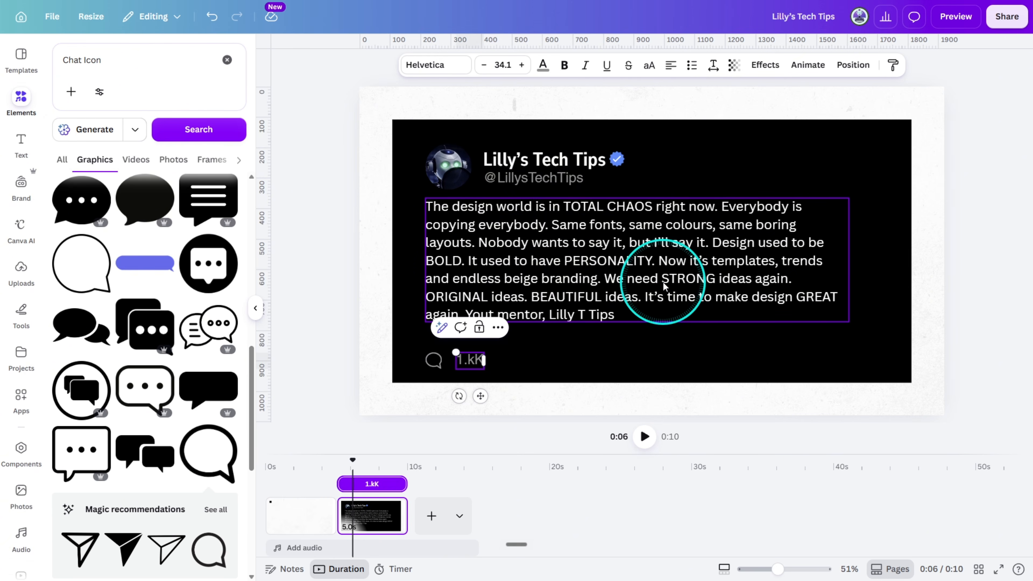
pyautogui.write('.kK')
pyautogui.press('BackSpace')
pyautogui.press('BackSpace')
pyautogui.write('6K')
pyautogui.scroll(5, 419, 368)
pyautogui.moveTo(610, 353); pyautogui.dragTo(582, 352)
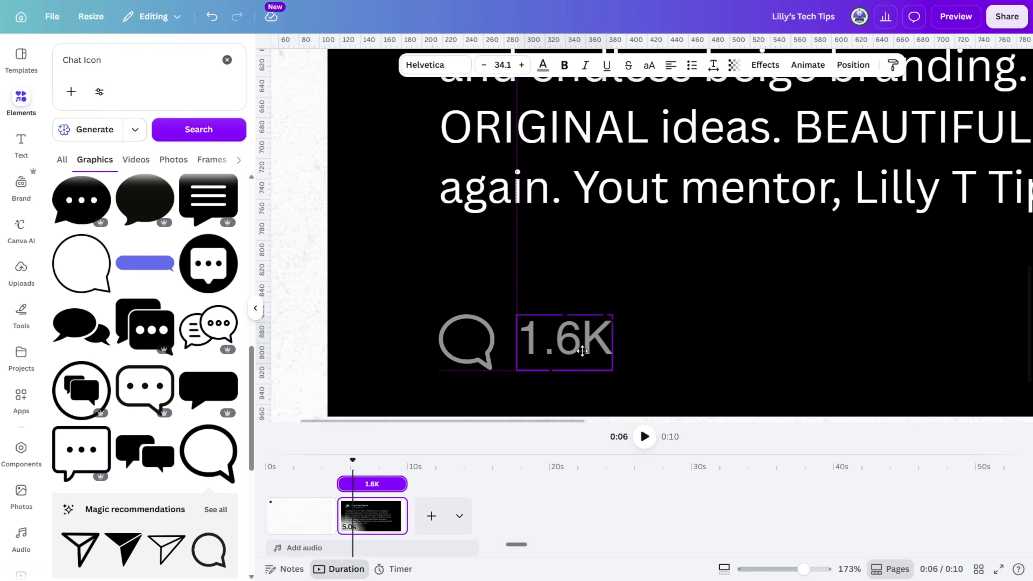
pyautogui.scroll(-5, 582, 351)
pyautogui.click(280, 337)
# Search elements for "repost icon", add the square-arrows graphic, colour it grey, and place it small beside the 1.6K count
pyautogui.scroll(-2, 279, 337)
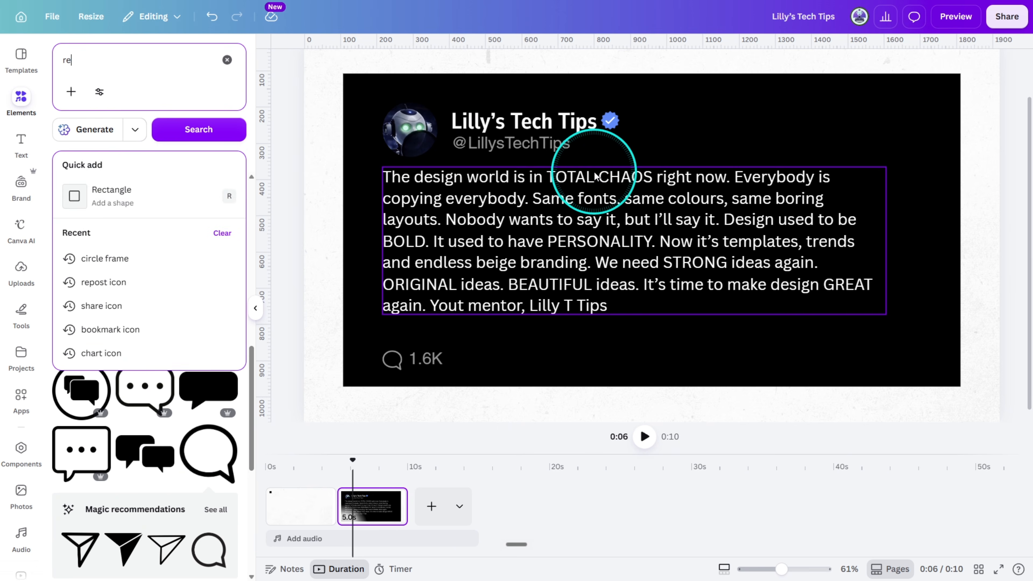
pyautogui.write('post icon')
pyautogui.press('Return')
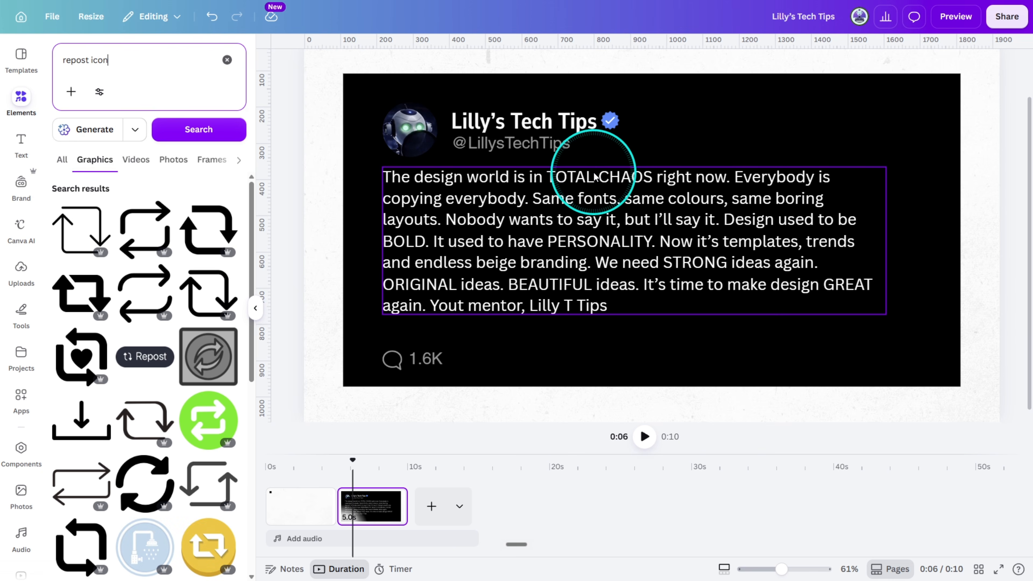
pyautogui.click(219, 240)
pyautogui.click(541, 65)
pyautogui.click(172, 137)
pyautogui.moveTo(745, 151); pyautogui.dragTo(535, 360)
# Complete the engagement row with 1.4K for reposts, a heart with 7.9K, a chart with 1.3M, and grey bookmark and share icons
pyautogui.click(433, 360)
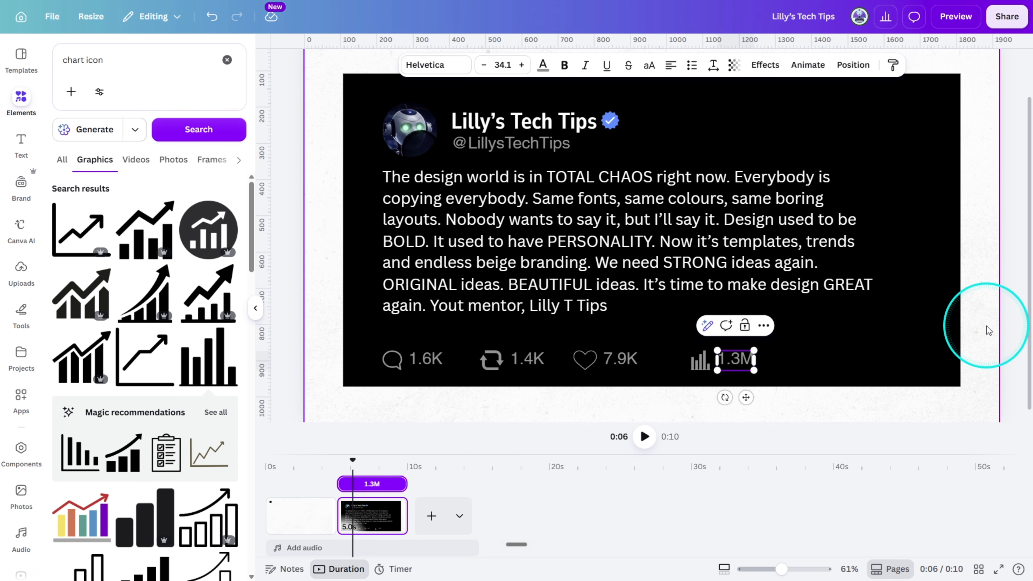
pyautogui.click(986, 326)
pyautogui.click(728, 368)
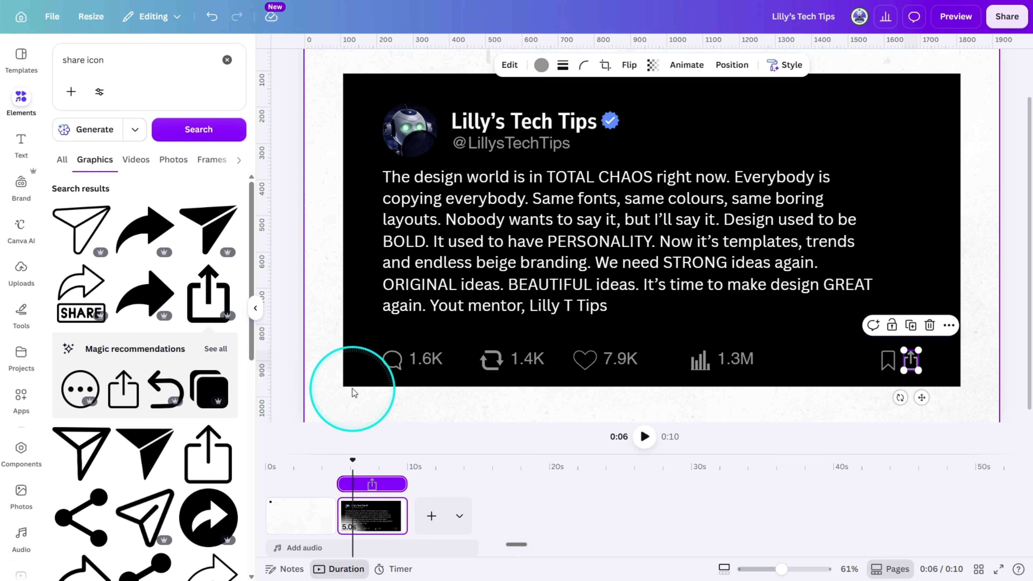
# Group each engagement icon with its count, and group the bookmark and share icons together
pyautogui.click(430, 362)
pyautogui.click(520, 362)
pyautogui.click(610, 363)
pyautogui.click(694, 366)
pyautogui.click(717, 361)
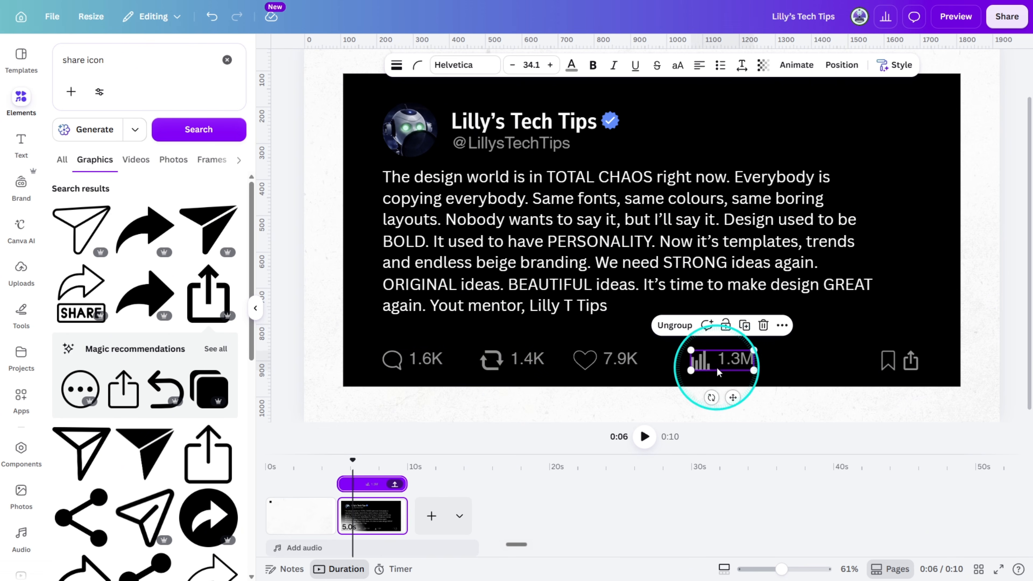
pyautogui.click(900, 358)
pyautogui.click(1010, 342)
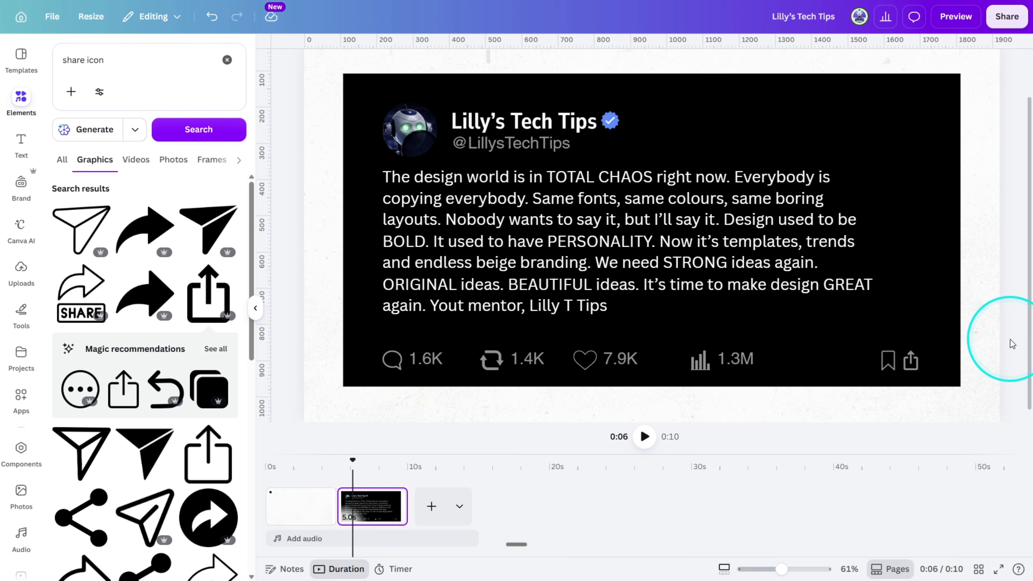
# Space the five engagement-row groups evenly across the row
pyautogui.click(897, 374)
pyautogui.keyDown('shift'); pyautogui.click(702, 361); pyautogui.keyUp('shift')
pyautogui.keyDown('shift'); pyautogui.click(601, 360); pyautogui.keyUp('shift')
pyautogui.keyDown('shift'); pyautogui.click(516, 360); pyautogui.keyUp('shift')
pyautogui.keyDown('shift'); pyautogui.click(410, 360); pyautogui.keyUp('shift')
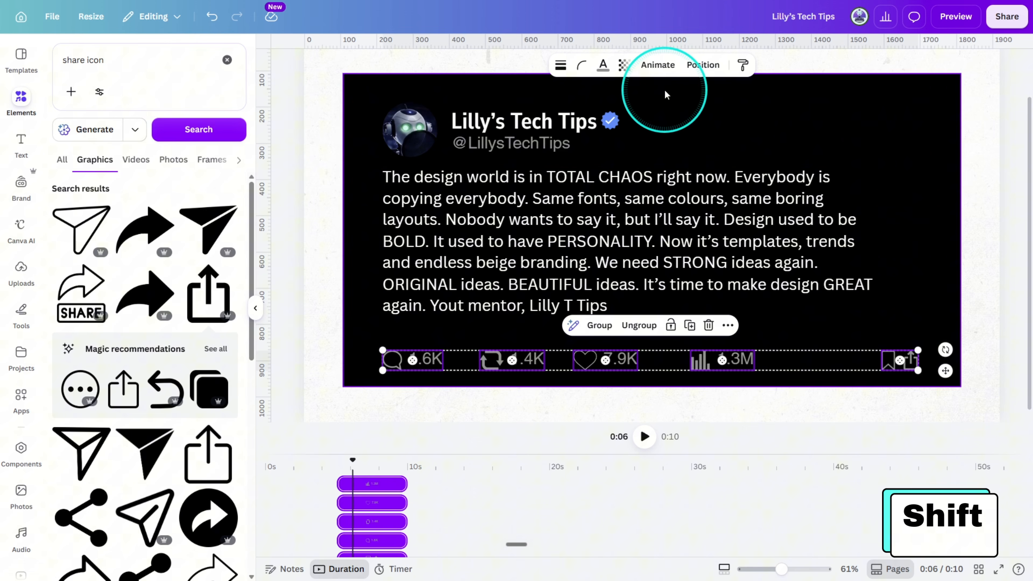
pyautogui.click(698, 75)
pyautogui.click(112, 292)
pyautogui.click(182, 311)
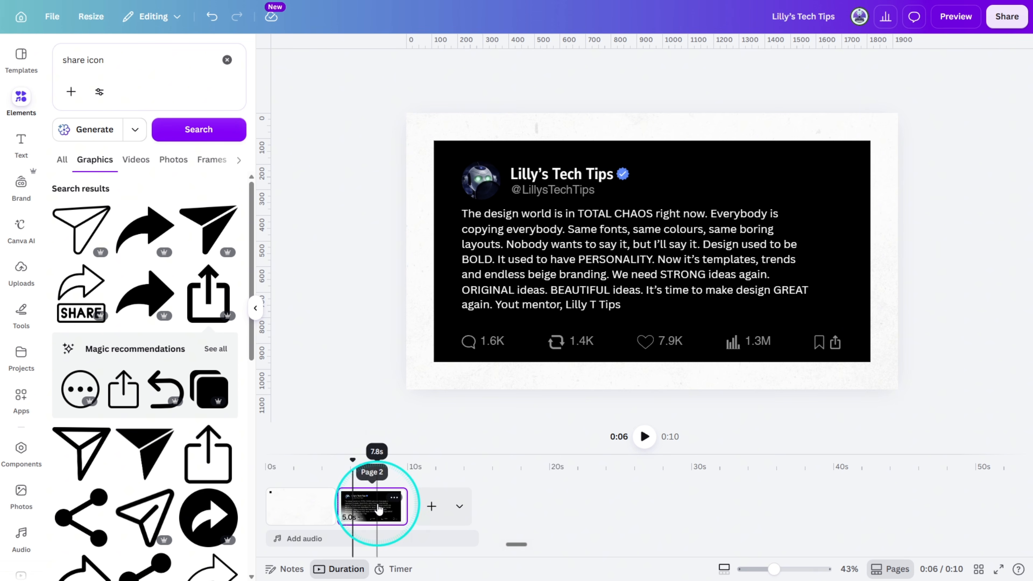
# Duplicate page 2 and scale up the whole post on the copy until it spans the page width
pyautogui.click(415, 499)
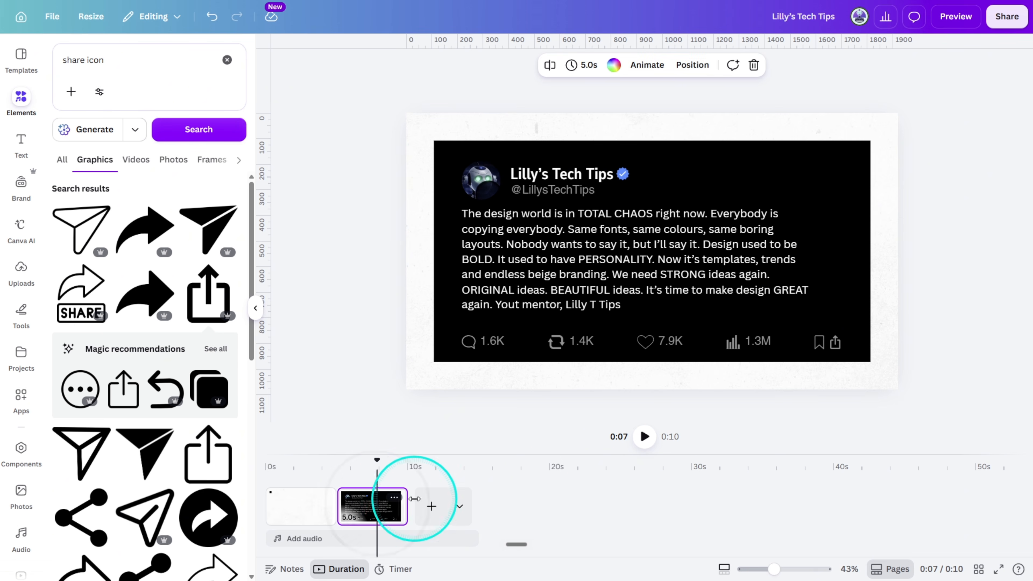
pyautogui.hotkey('ctrl', 'd')
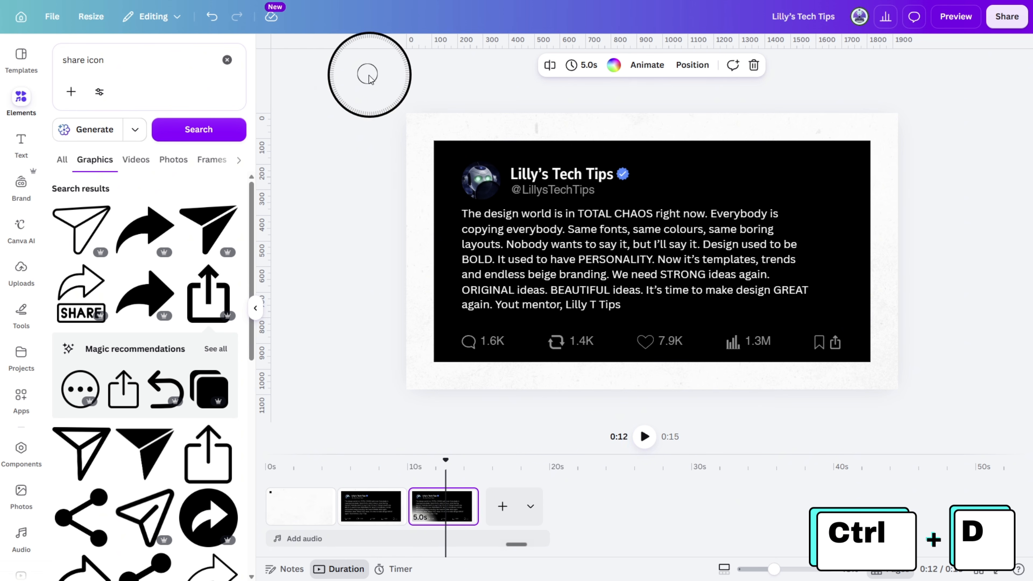
pyautogui.moveTo(365, 74); pyautogui.dragTo(975, 411)
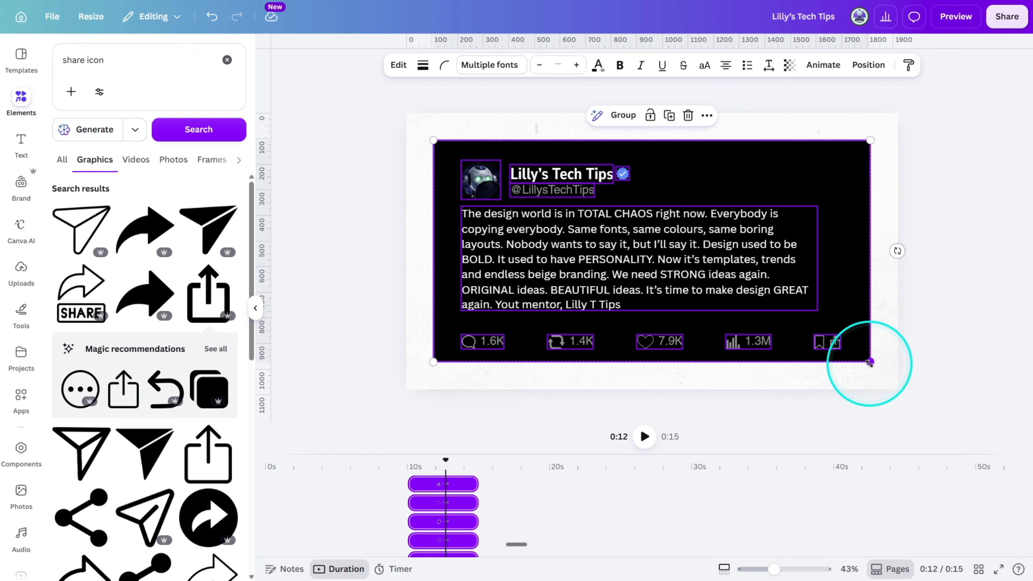
pyautogui.moveTo(869, 363); pyautogui.dragTo(894, 389)
pyautogui.click(956, 367)
# Stretch the black block symmetrically from its centre to cover the full page height
pyautogui.click(879, 302)
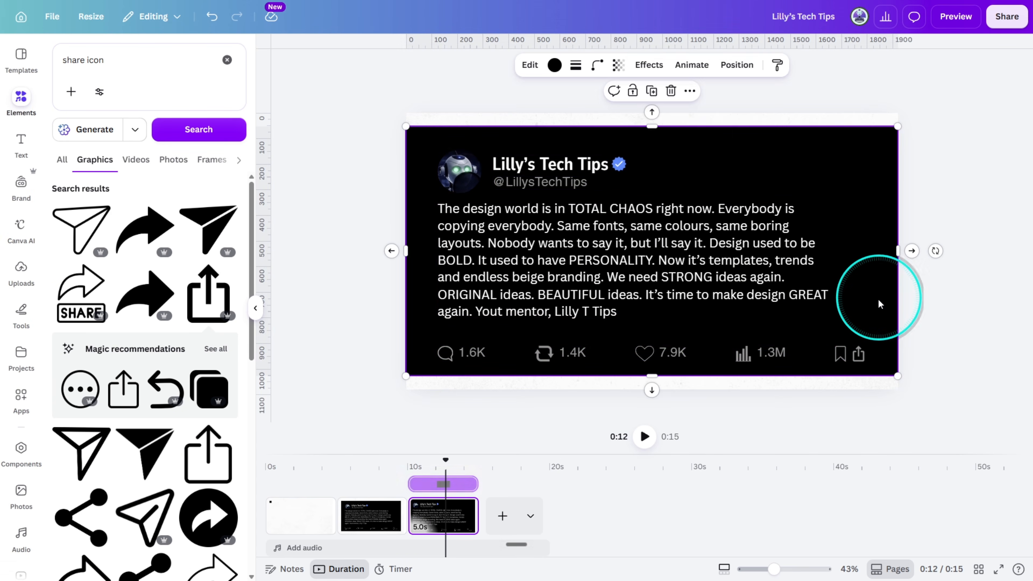
pyautogui.press('alt')
pyautogui.click(655, 376)
pyautogui.moveTo(655, 376); pyautogui.dragTo(956, 375)
pyautogui.click(977, 367)
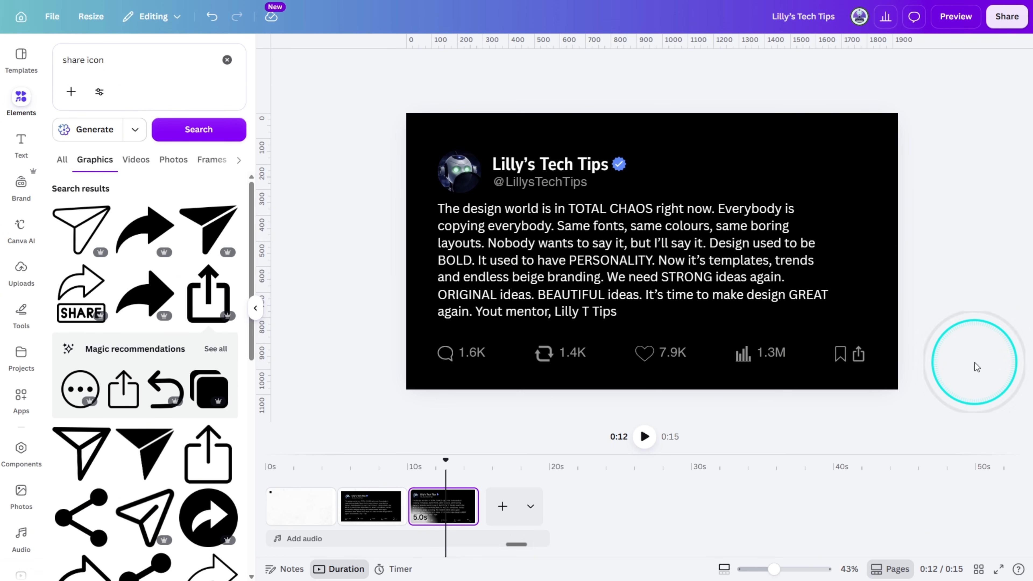
# Colour the third page's entire body text dark grey using a custom solid colour
pyautogui.click(646, 282)
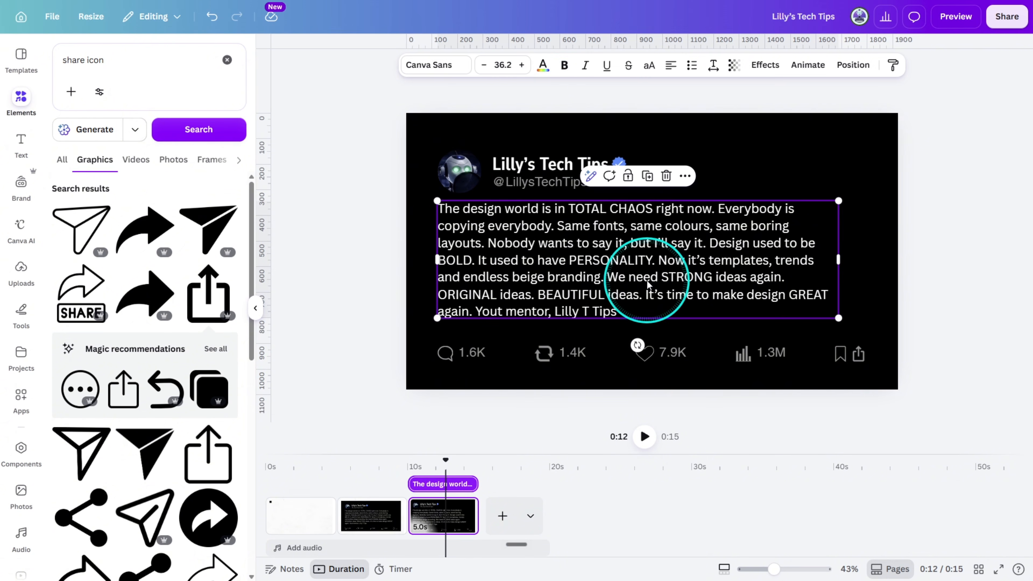
pyautogui.click(543, 65)
pyautogui.click(63, 137)
pyautogui.click(64, 224)
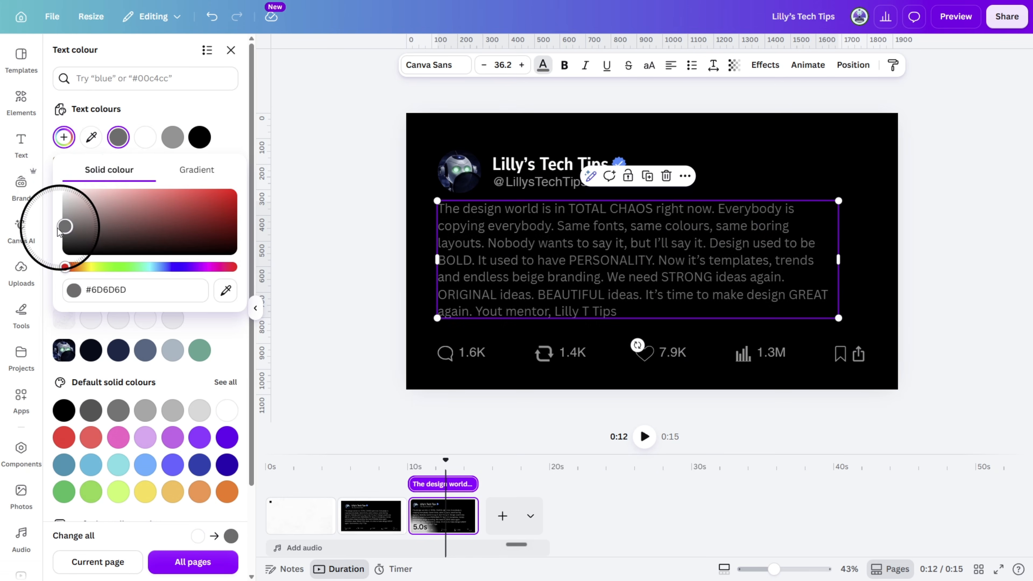
# Highlight the sentence "Everybody is copying everybody." in white
pyautogui.click(719, 209)
pyautogui.moveTo(718, 209); pyautogui.dragTo(564, 217)
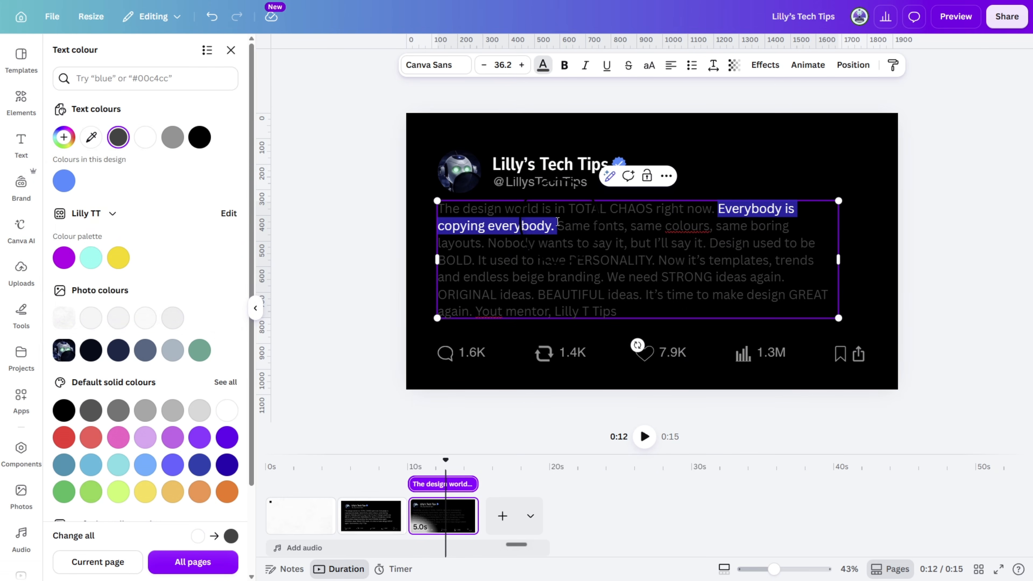
pyautogui.click(143, 139)
pyautogui.click(950, 264)
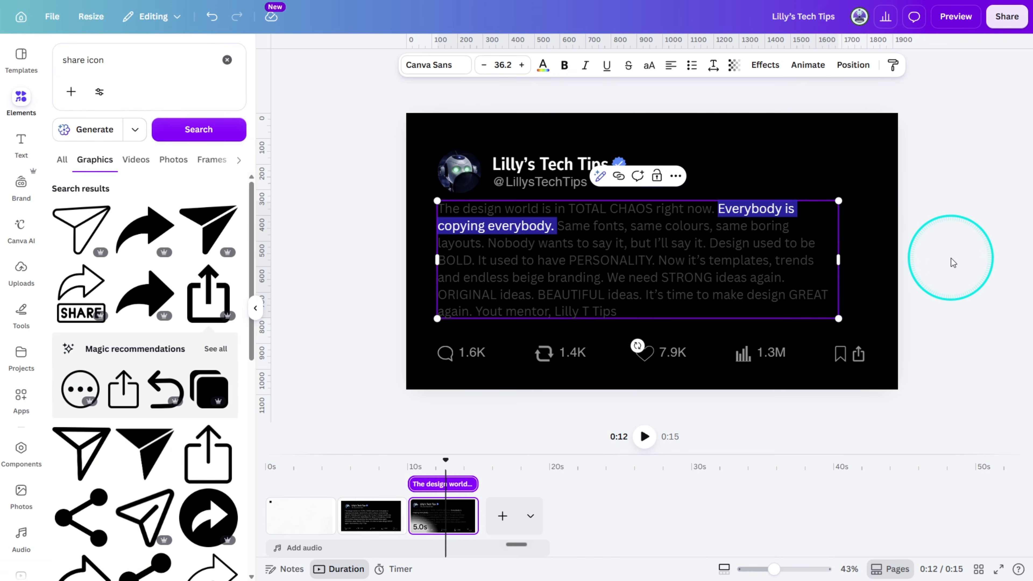
pyautogui.click(950, 257)
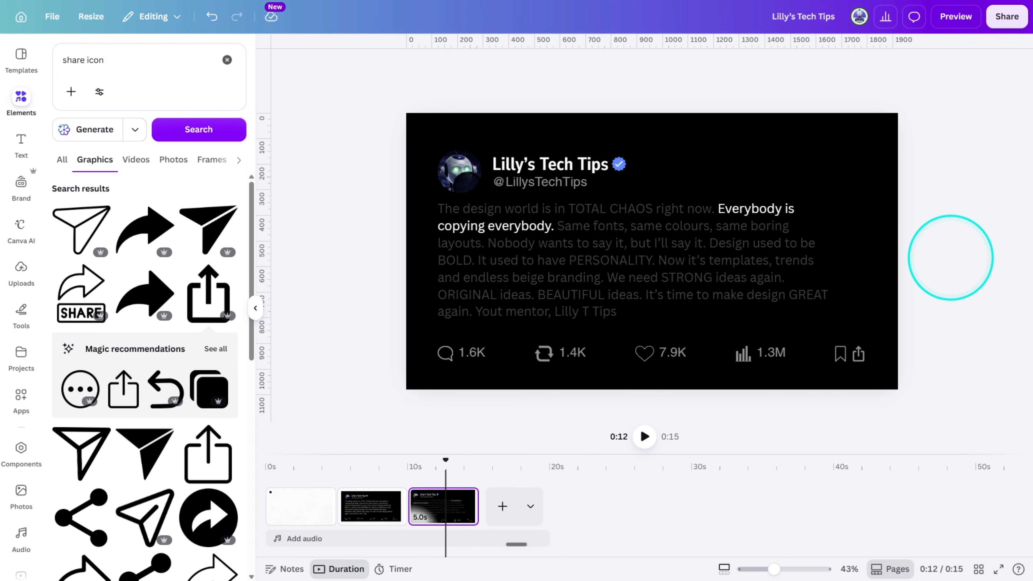
# Duplicate the third page and colour "It's time to make design GREAT again." white on the copy
pyautogui.click(441, 514)
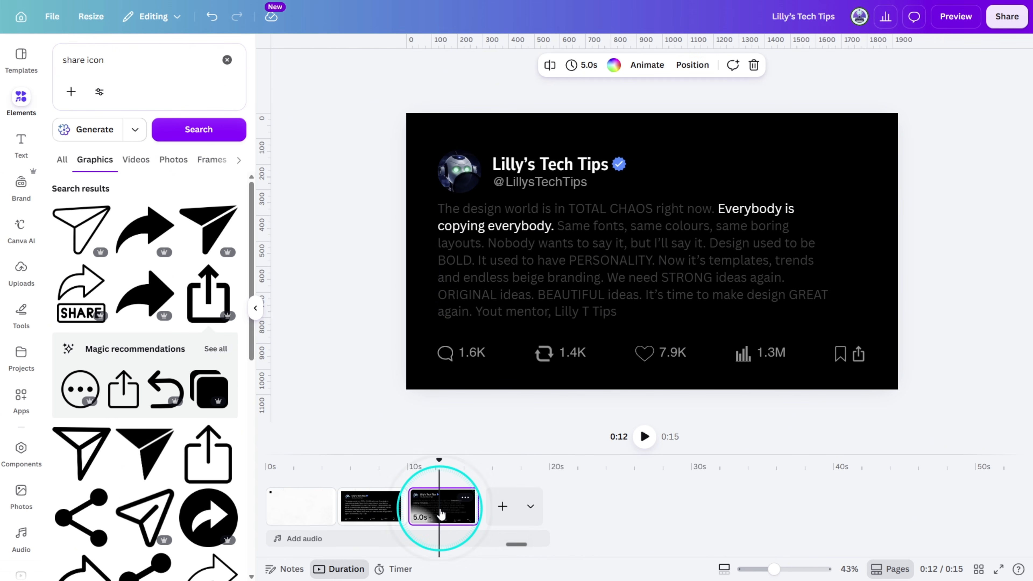
pyautogui.hotkey('ctrl', 'd')
pyautogui.click(668, 288)
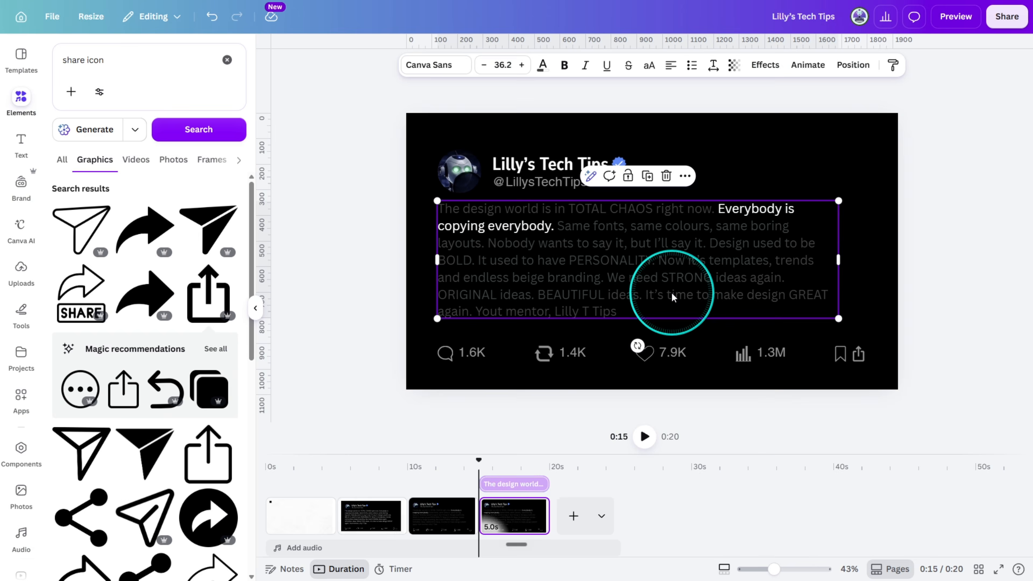
pyautogui.moveTo(645, 294); pyautogui.dragTo(642, 311)
pyautogui.click(543, 65)
pyautogui.click(119, 139)
# Colour "Everybody is copying everybody." grey on the fourth page
pyautogui.moveTo(718, 209); pyautogui.dragTo(554, 226)
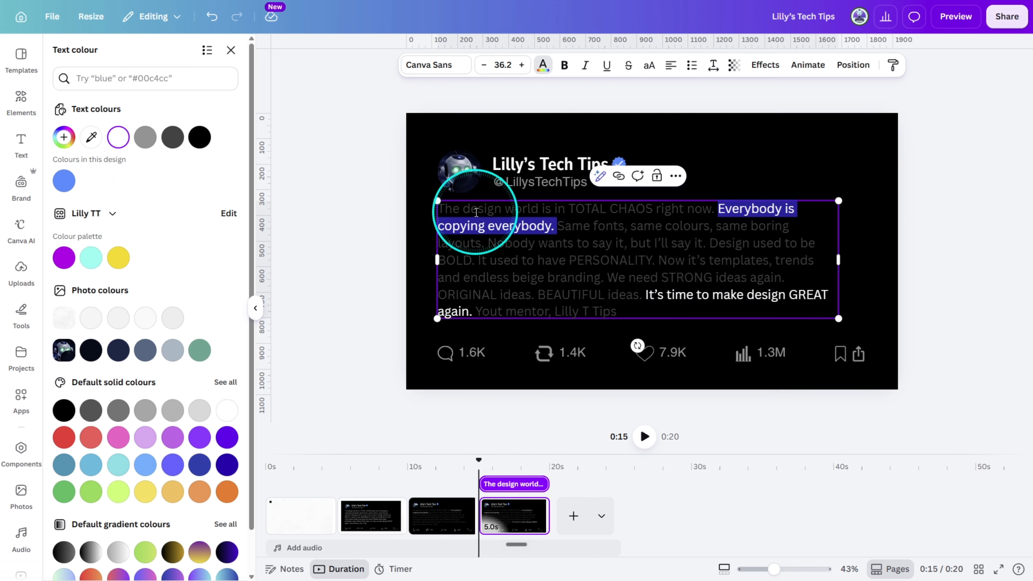
pyautogui.click(145, 139)
pyautogui.click(992, 302)
# Enlarge the fourth page's text, profile picture and icons together and reposition them within the black background
pyautogui.click(435, 170)
pyautogui.moveTo(363, 98); pyautogui.dragTo(1003, 471)
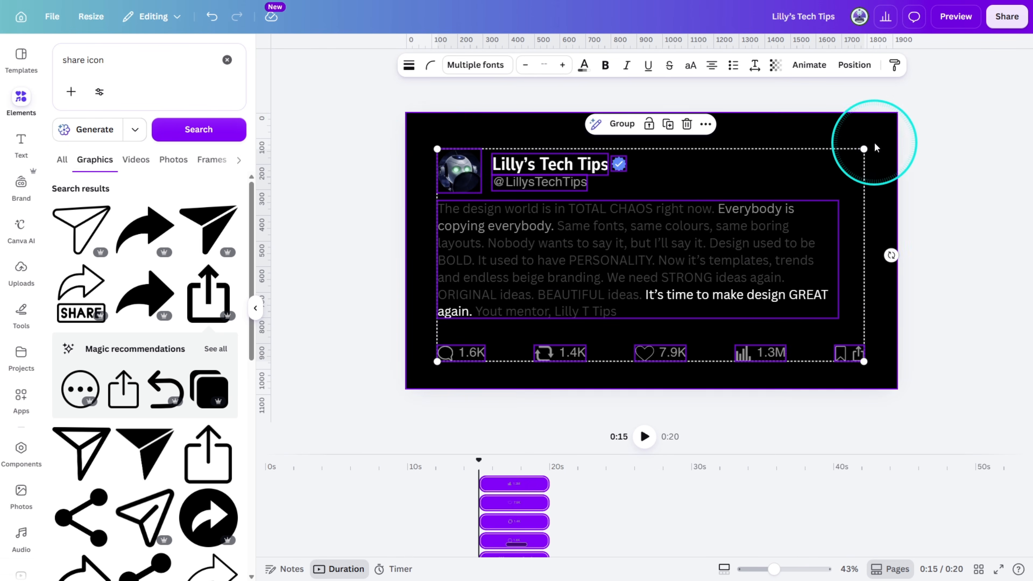
pyautogui.moveTo(866, 149); pyautogui.dragTo(903, 136)
pyautogui.moveTo(833, 175); pyautogui.dragTo(809, 196)
pyautogui.moveTo(875, 154)
pyautogui.mouseDown()
pyautogui.moveTo(898, 148)
pyautogui.moveTo(863, 148)
pyautogui.mouseUp()
pyautogui.click(331, 204)
# Apply a Rise animation to the small black square on page one
pyautogui.click(310, 508)
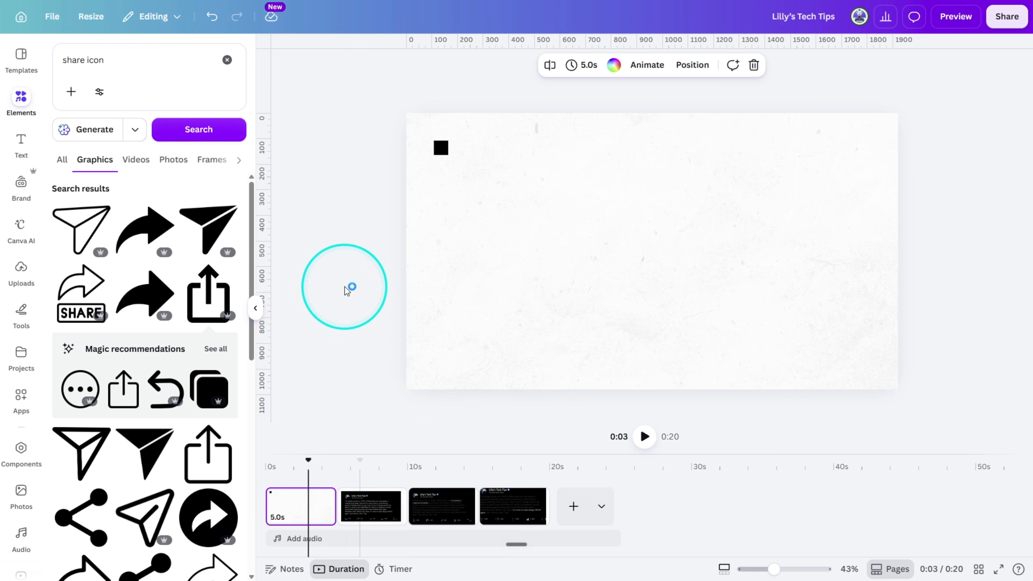
pyautogui.click(440, 148)
pyautogui.click(691, 65)
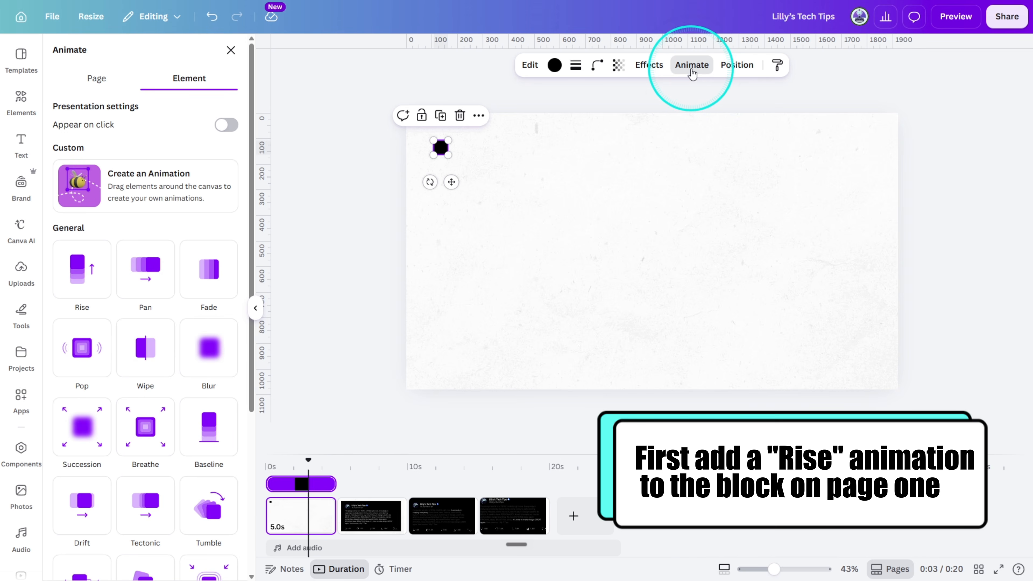
pyautogui.click(76, 270)
pyautogui.click(125, 364)
# Add a Match & Move transition between pages one and two
pyautogui.click(340, 538)
pyautogui.click(335, 528)
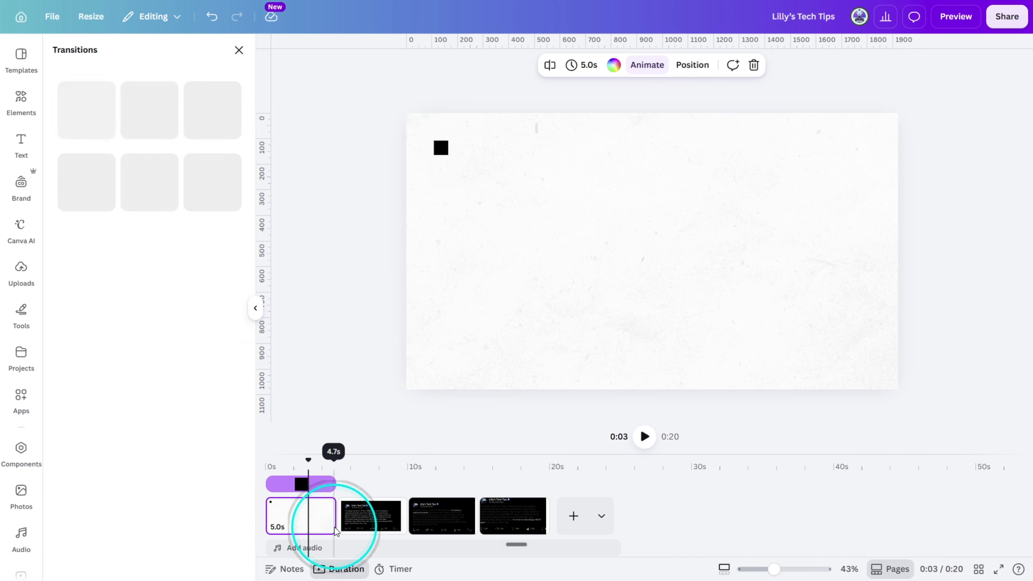
pyautogui.click(98, 287)
pyautogui.click(99, 287)
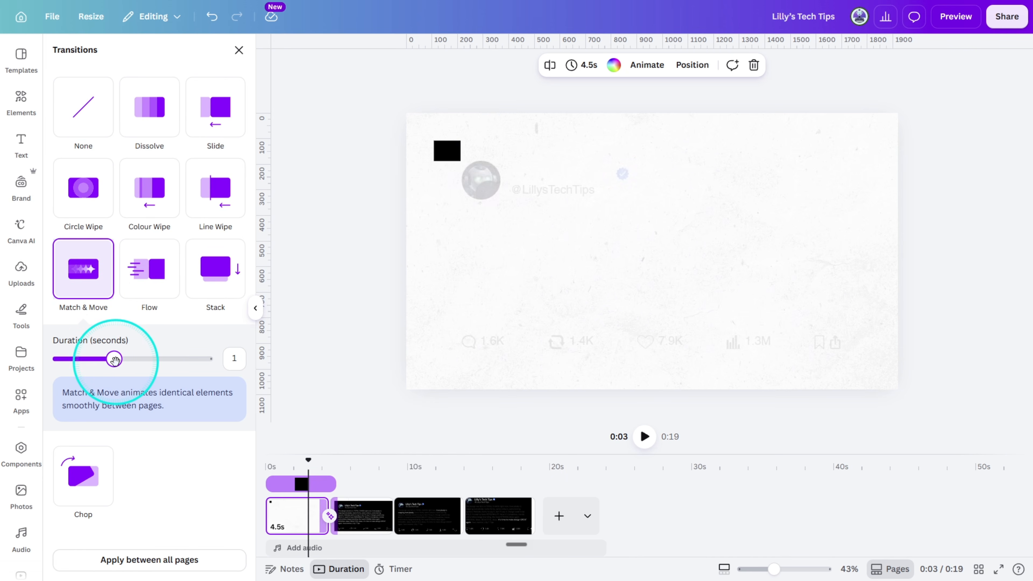
# Show element timings for page two's profile picture and delay its start until the black square has mostly expanded
pyautogui.click(356, 522)
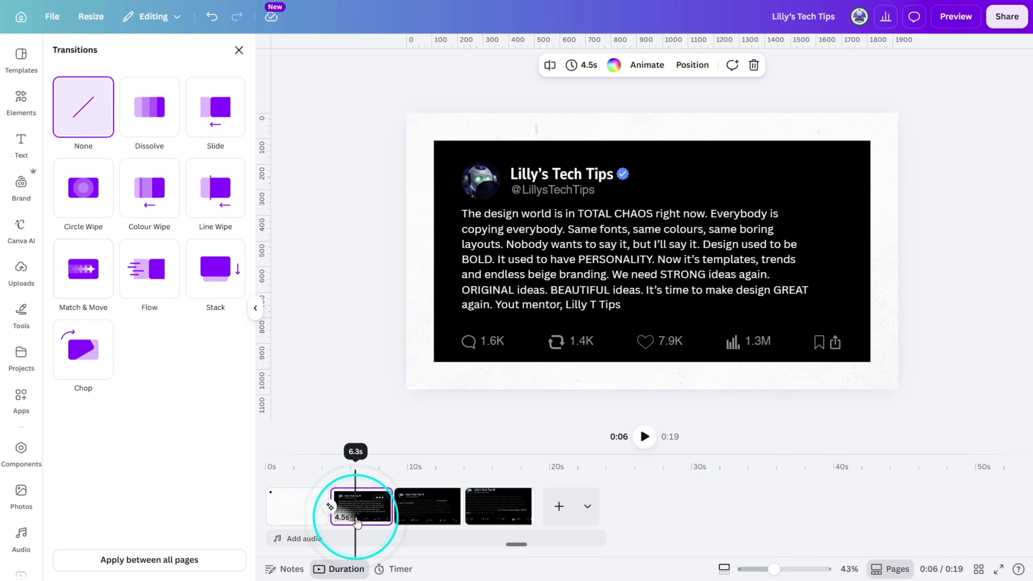
pyautogui.moveTo(354, 460); pyautogui.dragTo(337, 472)
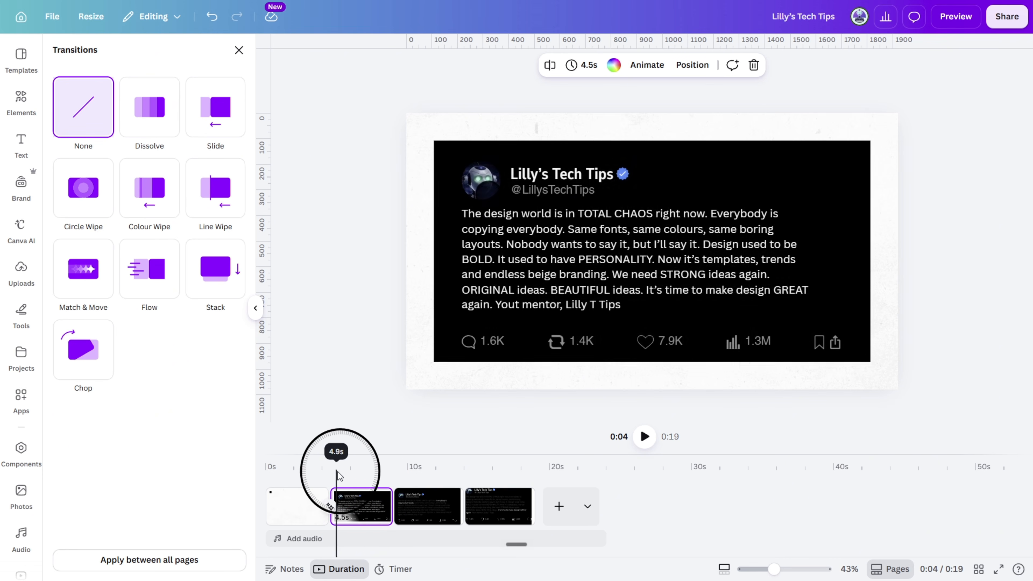
pyautogui.rightClick(470, 188)
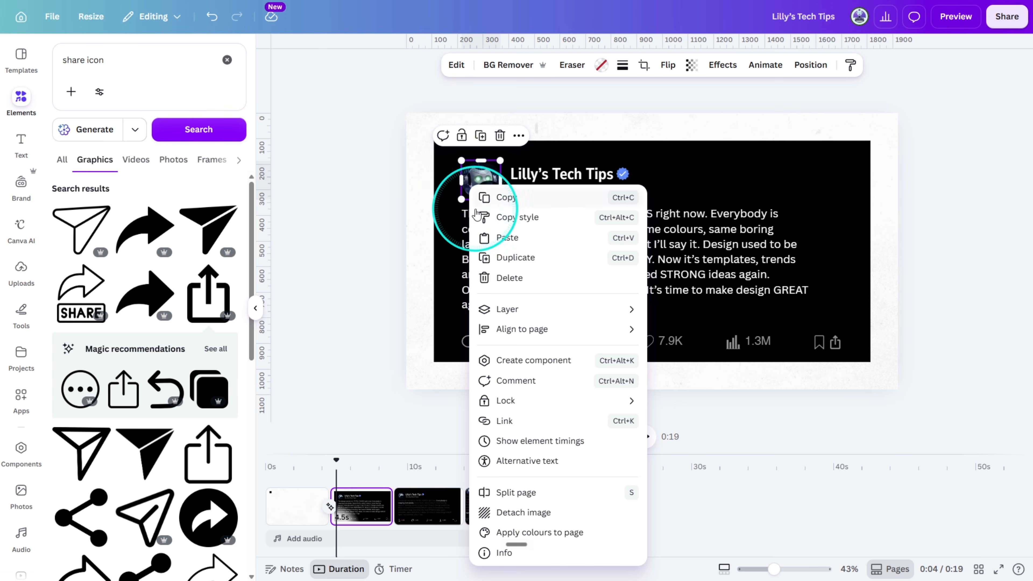
pyautogui.click(531, 440)
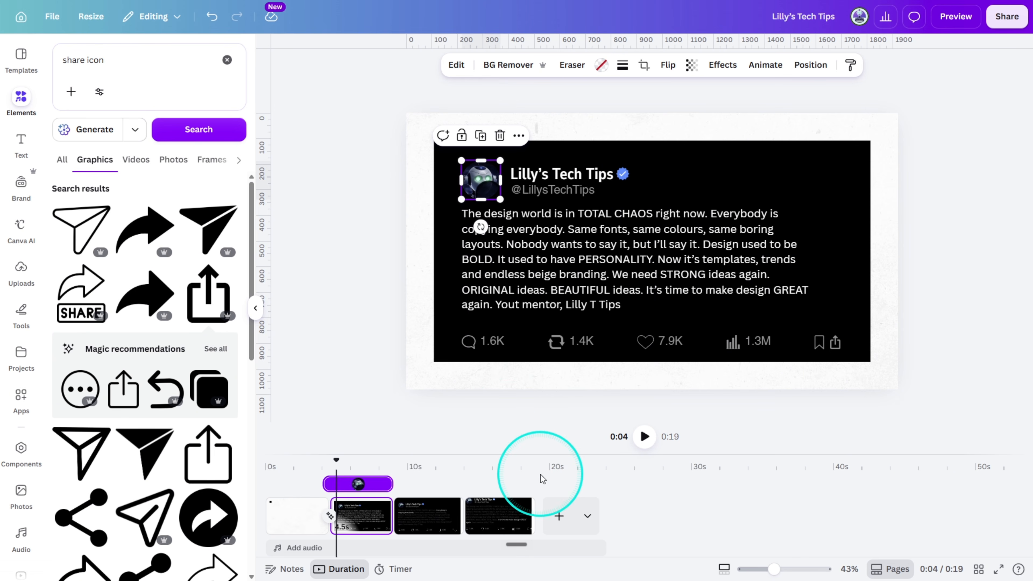
pyautogui.click(724, 569)
pyautogui.moveTo(777, 568); pyautogui.dragTo(829, 569)
pyautogui.moveTo(511, 555); pyautogui.dragTo(468, 554)
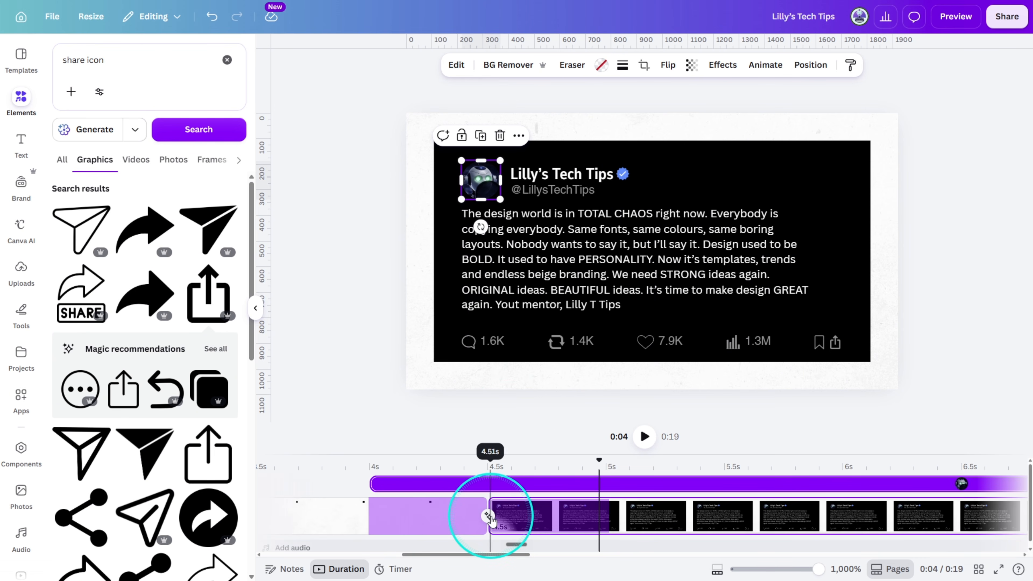
pyautogui.moveTo(371, 484); pyautogui.dragTo(618, 484)
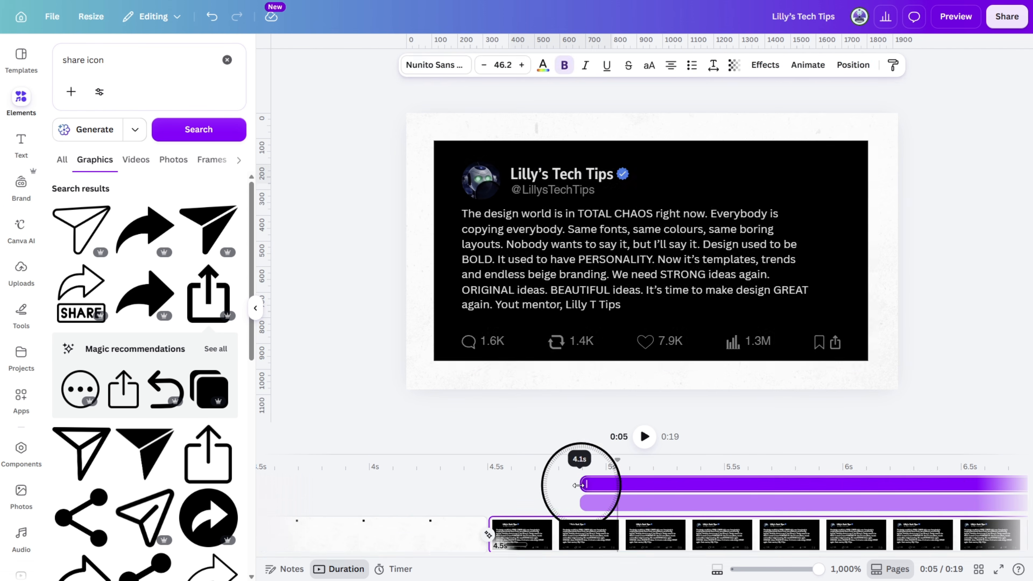
# Delay the start of page two's remaining text and icon groups until just before 5 s on the timeline
pyautogui.moveTo(369, 521); pyautogui.dragTo(581, 521)
pyautogui.moveTo(371, 489); pyautogui.dragTo(580, 489)
pyautogui.click(371, 484)
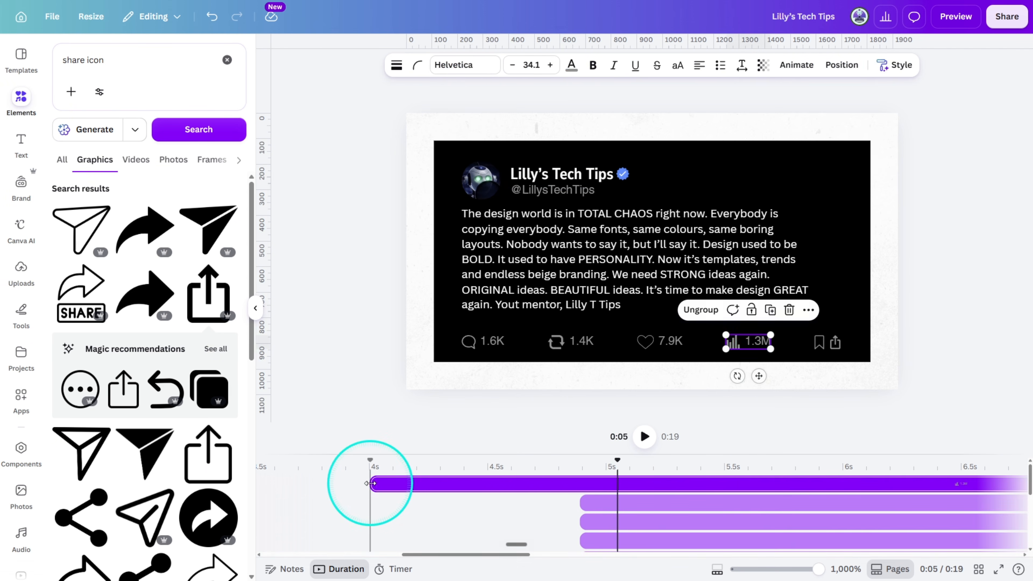
pyautogui.click(618, 459)
pyautogui.moveTo(371, 484); pyautogui.dragTo(538, 491)
# Start page two's header elements slightly earlier than the body text, at about 4.7 s on the timeline
pyautogui.click(479, 184)
pyautogui.click(561, 175)
pyautogui.click(622, 174)
pyautogui.moveTo(580, 540); pyautogui.dragTo(536, 539)
pyautogui.click(546, 190)
pyautogui.moveTo(580, 484); pyautogui.dragTo(535, 483)
# Apply a Baseline animation to page two's profile picture, directed downwards and playing on enter only
pyautogui.moveTo(592, 459); pyautogui.dragTo(606, 499)
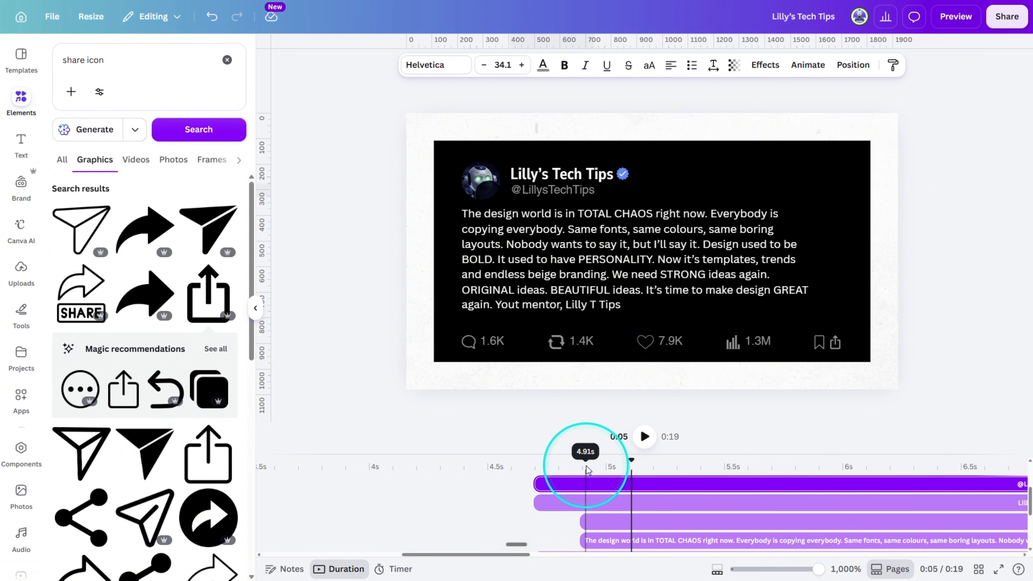
pyautogui.click(473, 183)
pyautogui.click(765, 67)
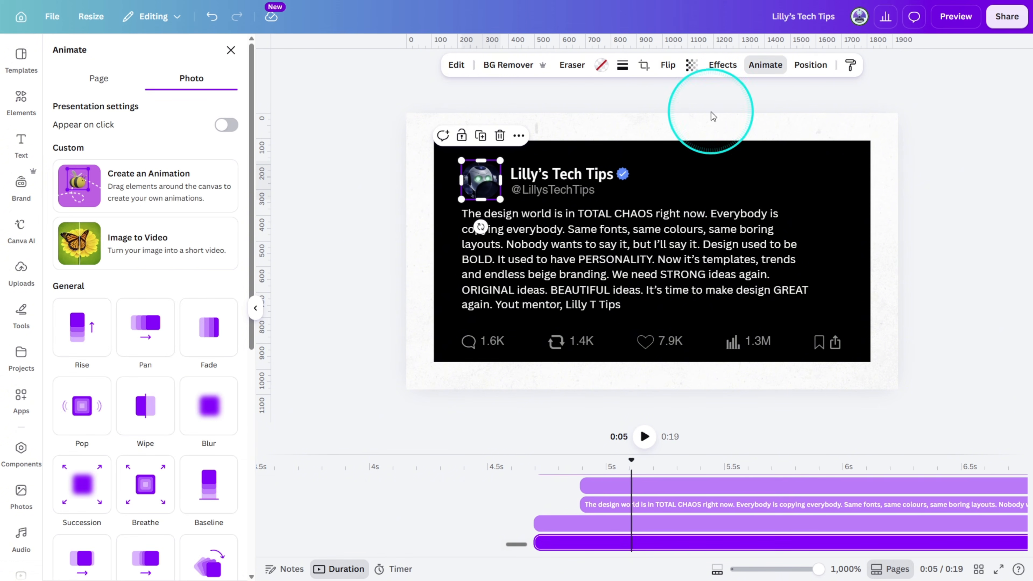
pyautogui.click(209, 482)
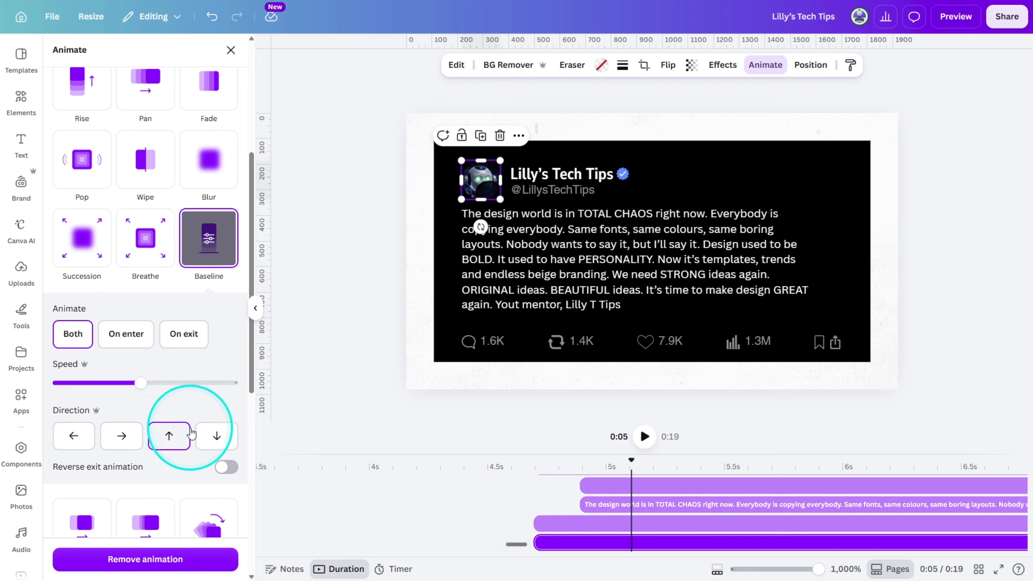
pyautogui.click(212, 436)
pyautogui.click(126, 333)
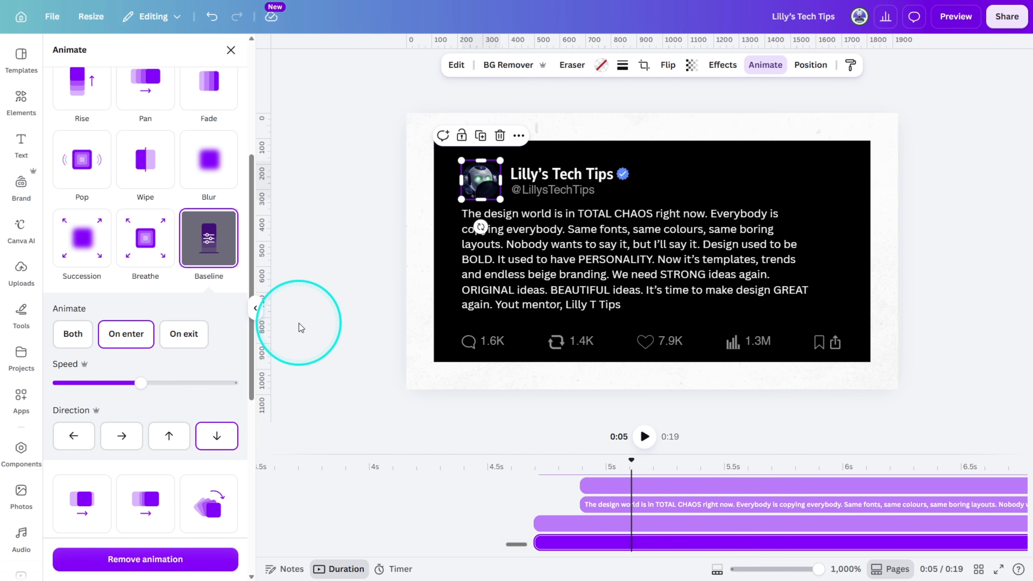
# Apply a downward Baseline animation, on enter only, to page two's handle, display name and verification badge together
pyautogui.click(552, 188)
pyautogui.keyDown('shift'); pyautogui.click(582, 174); pyautogui.keyUp('shift')
pyautogui.keyDown('shift'); pyautogui.click(621, 174); pyautogui.keyUp('shift')
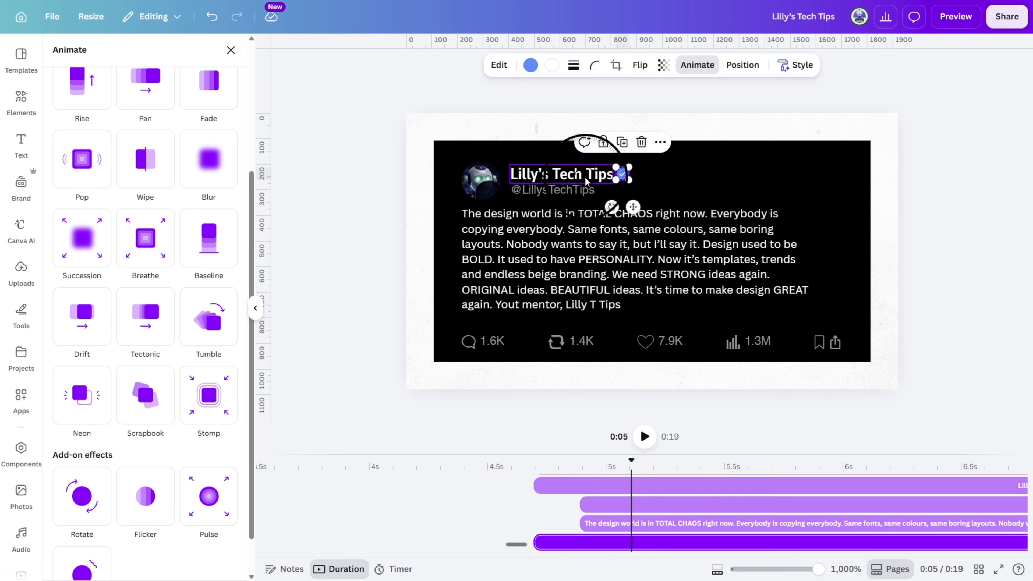
pyautogui.click(213, 250)
pyautogui.click(216, 435)
pyautogui.click(126, 333)
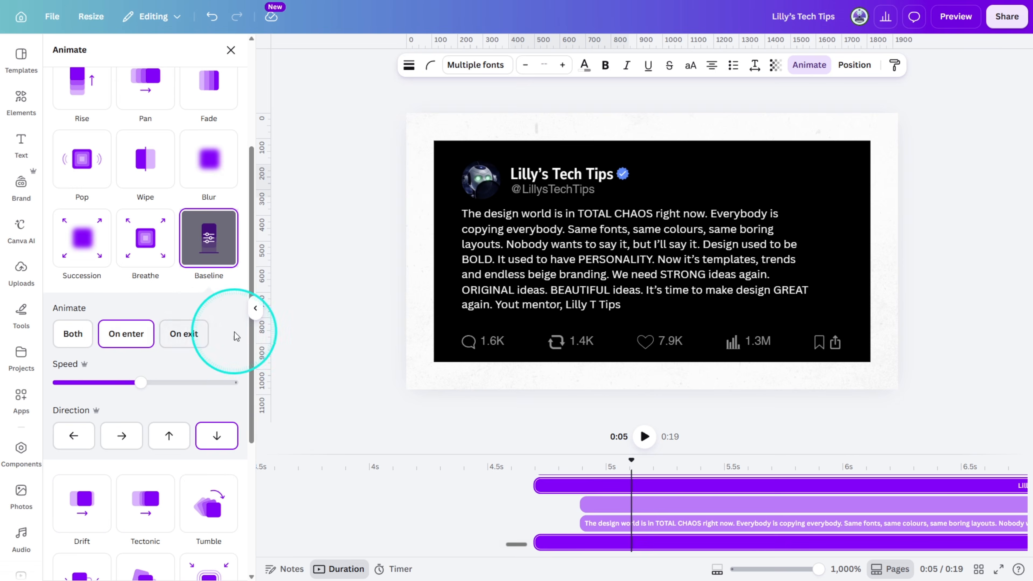
# Apply a Shift text animation to page two's post body, playing on enter only
pyautogui.click(475, 264)
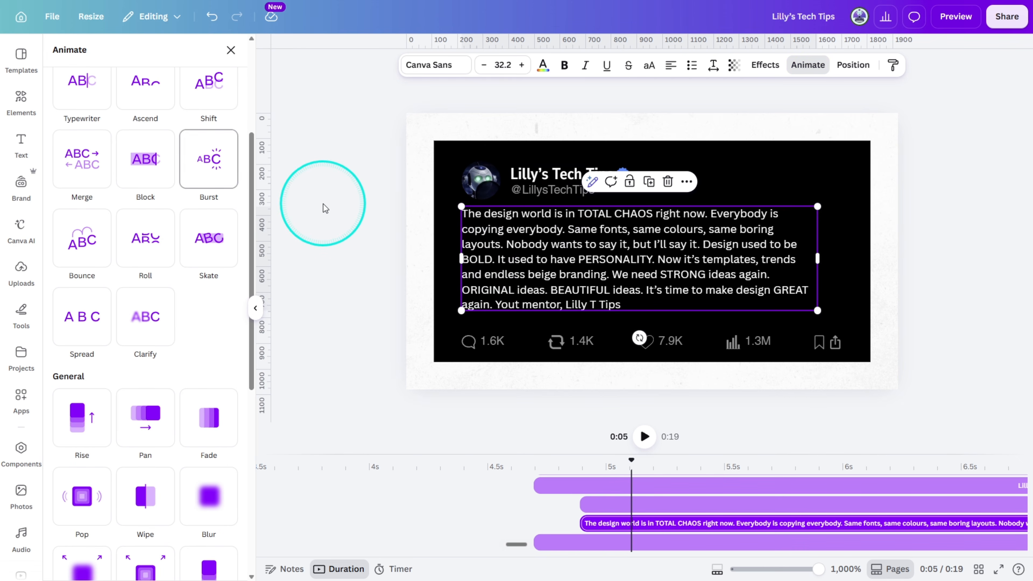
pyautogui.click(223, 105)
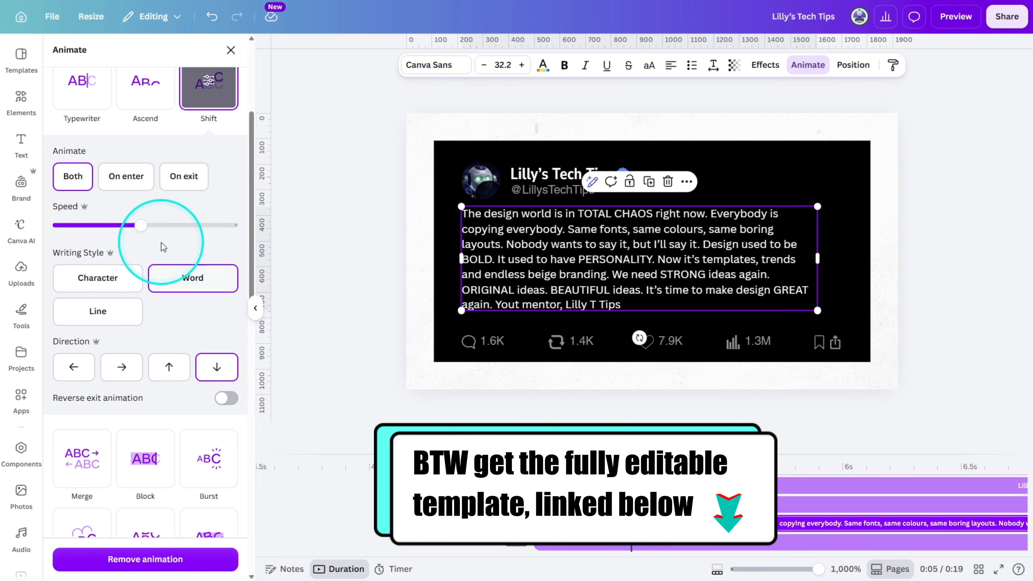
pyautogui.click(124, 177)
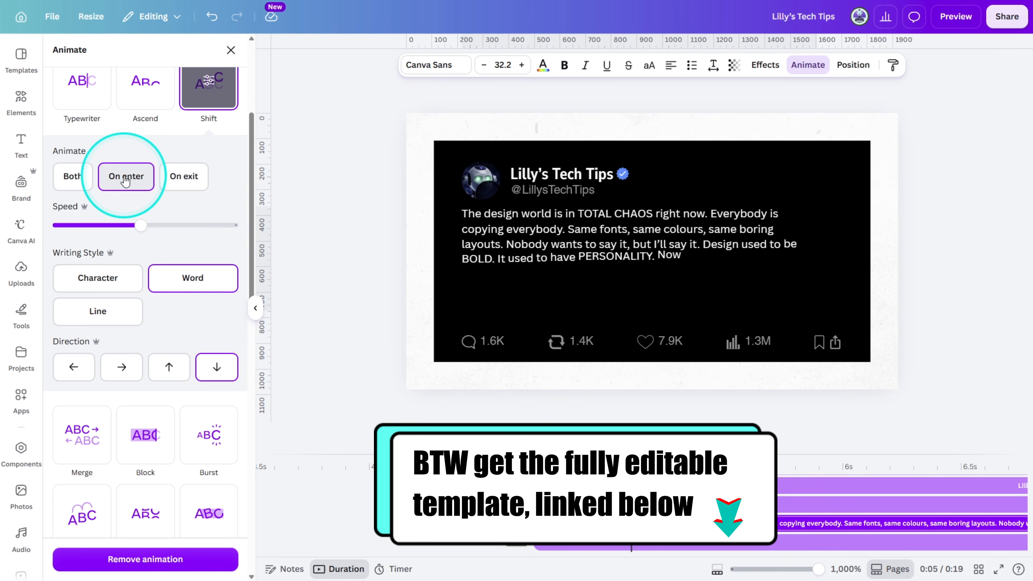
# Apply a downward Baseline animation to all five icon groups in page two's engagement row
pyautogui.click(484, 341)
pyautogui.keyDown('shift'); pyautogui.click(574, 342); pyautogui.keyUp('shift')
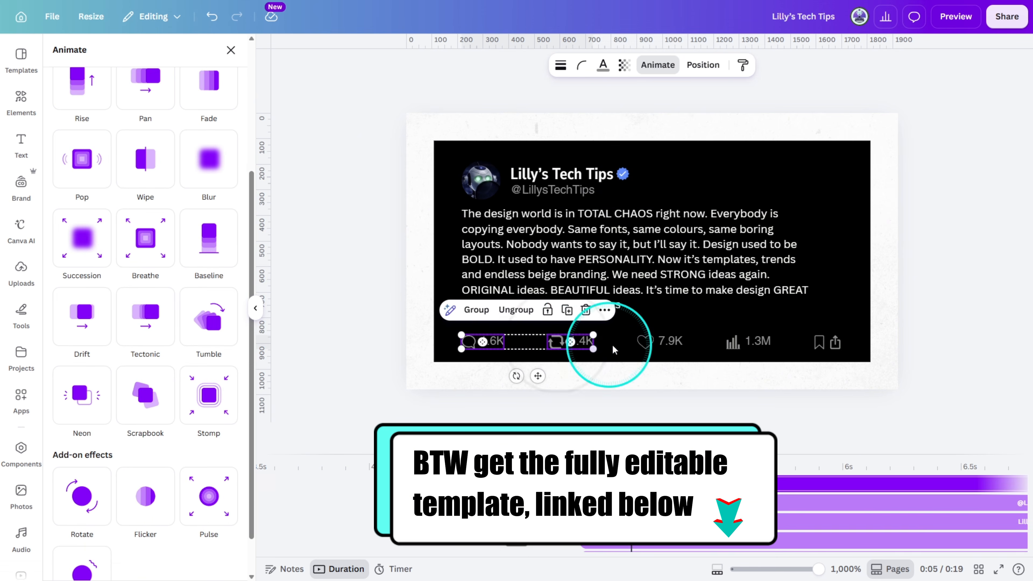
pyautogui.keyDown('shift'); pyautogui.click(661, 342); pyautogui.keyUp('shift')
pyautogui.keyDown('shift'); pyautogui.click(734, 344); pyautogui.keyUp('shift')
pyautogui.keyDown('shift'); pyautogui.click(826, 342); pyautogui.keyUp('shift')
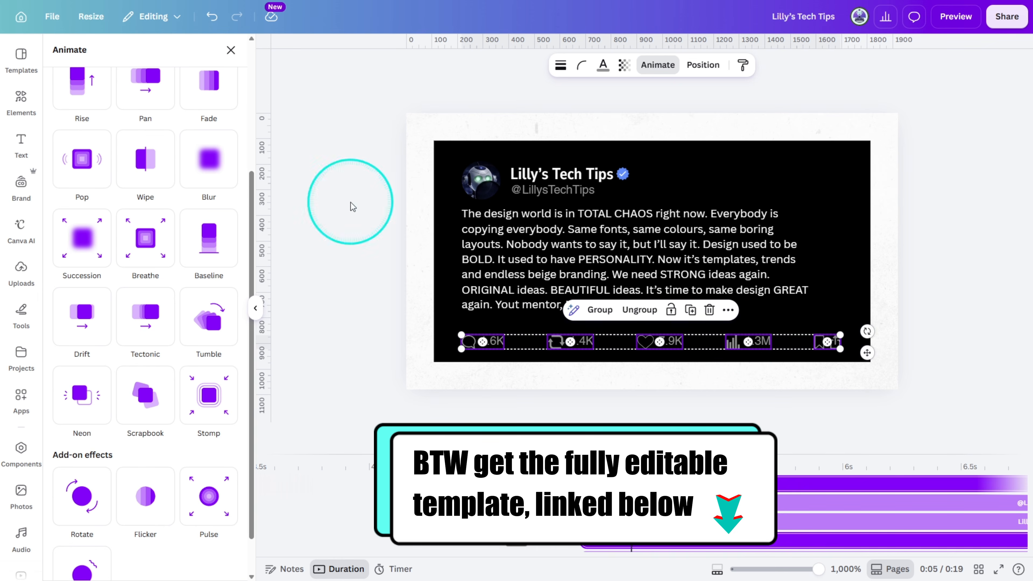
pyautogui.click(222, 243)
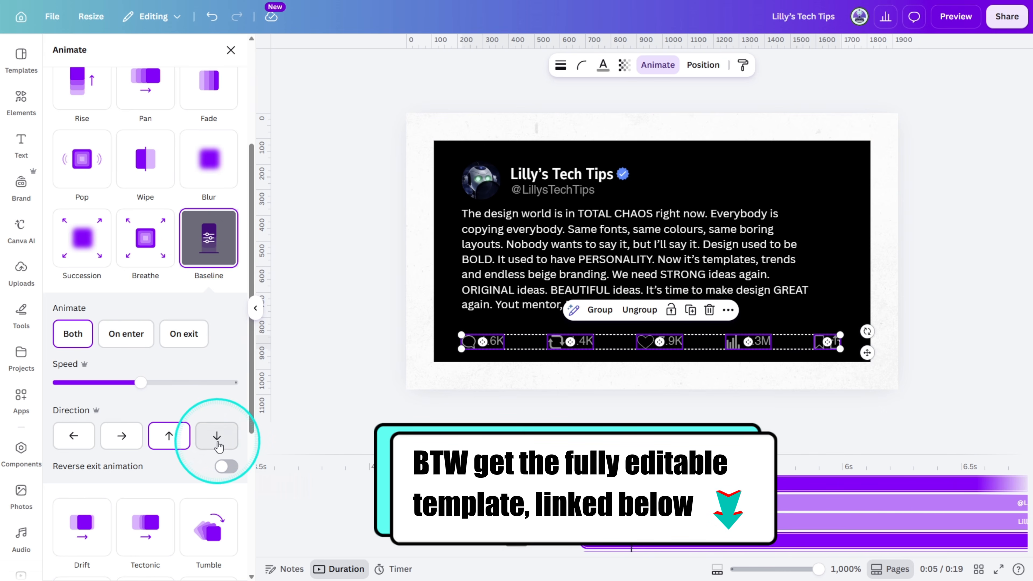
pyautogui.click(217, 436)
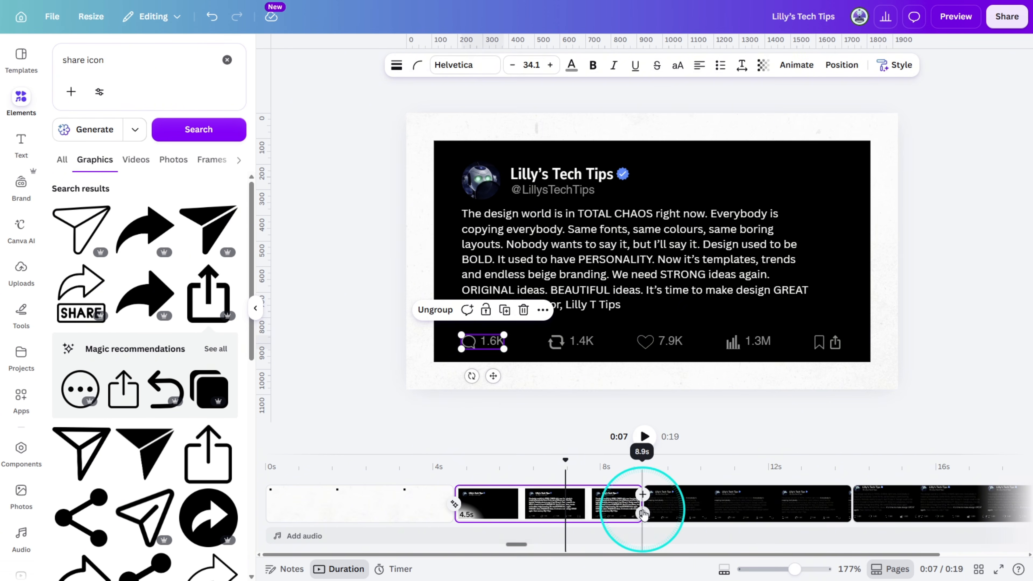
# Add 1-second Match & Move transitions between pages two and three and between pages three and four
pyautogui.click(642, 513)
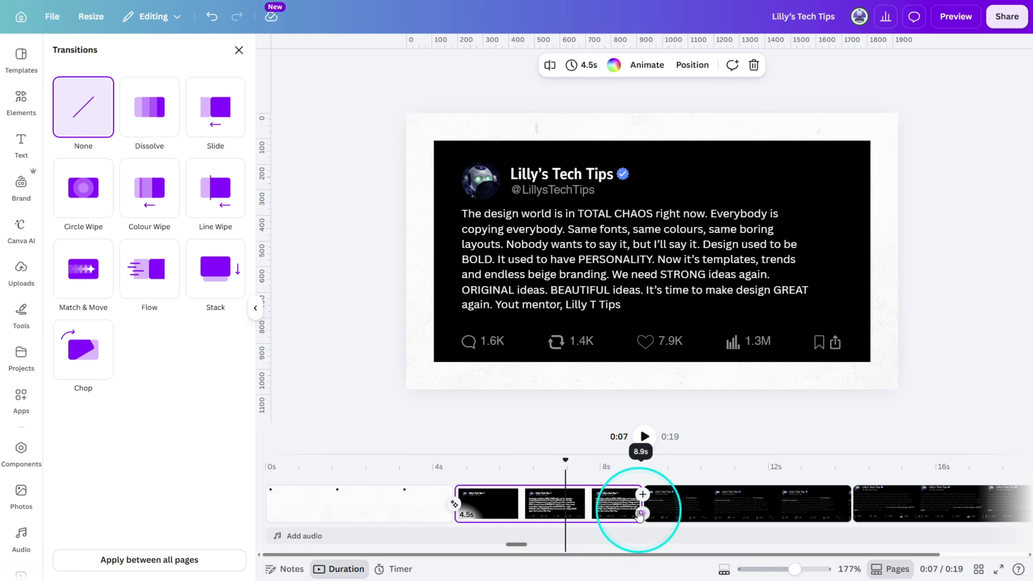
pyautogui.click(87, 293)
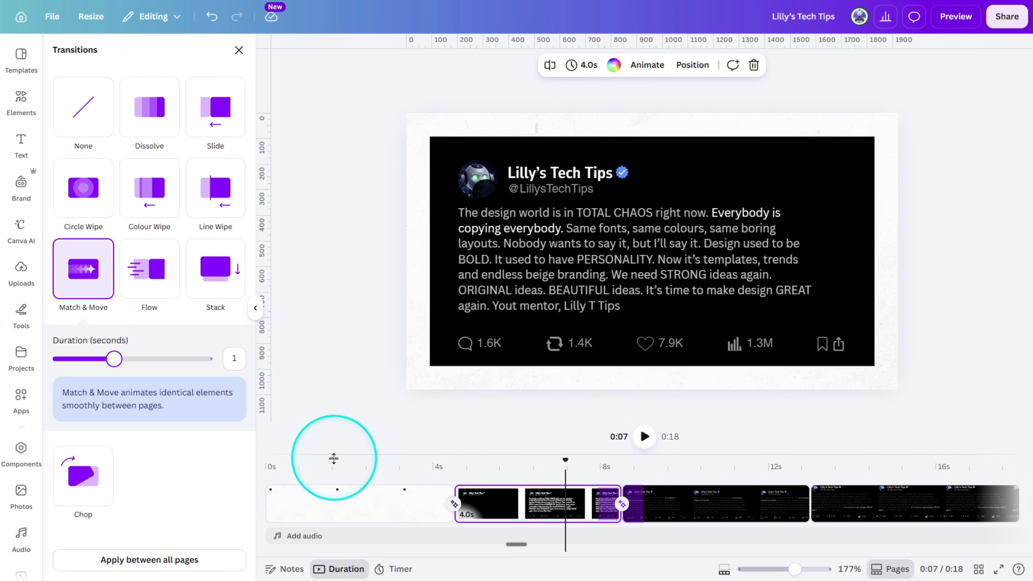
pyautogui.click(809, 515)
pyautogui.click(809, 505)
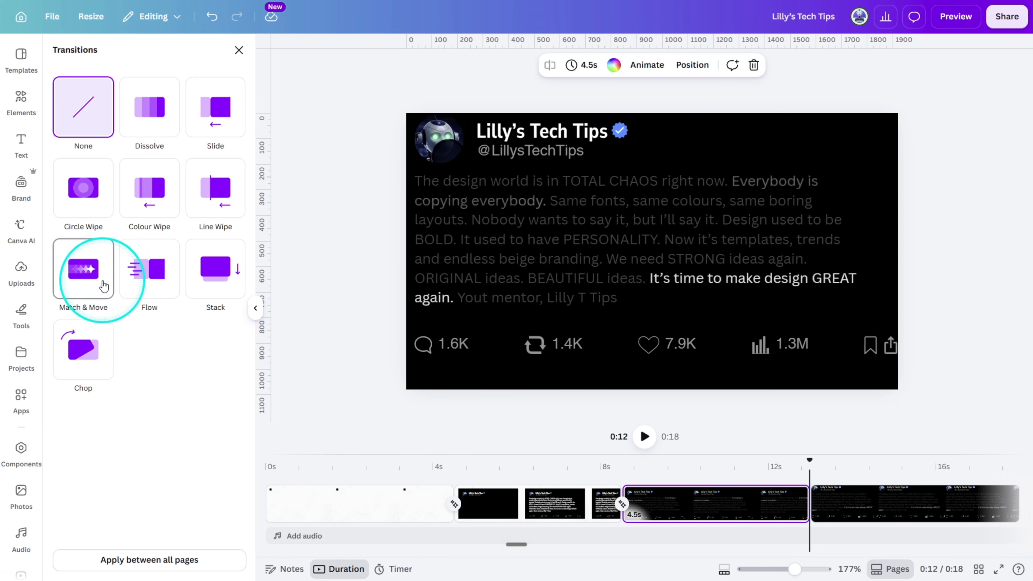
pyautogui.click(102, 288)
# Add a blank page after page four and colour its background black
pyautogui.click(996, 494)
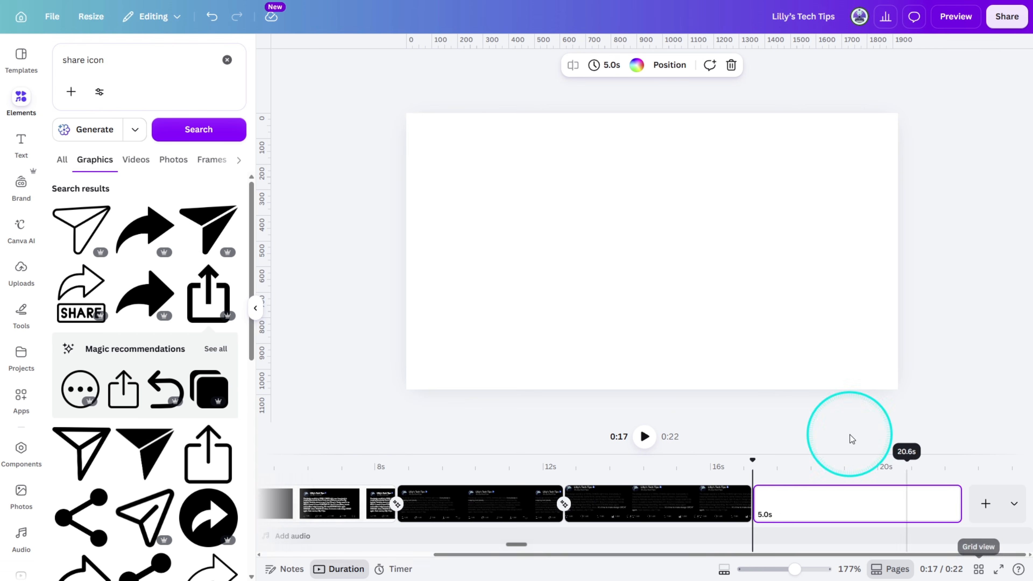
pyautogui.click(768, 295)
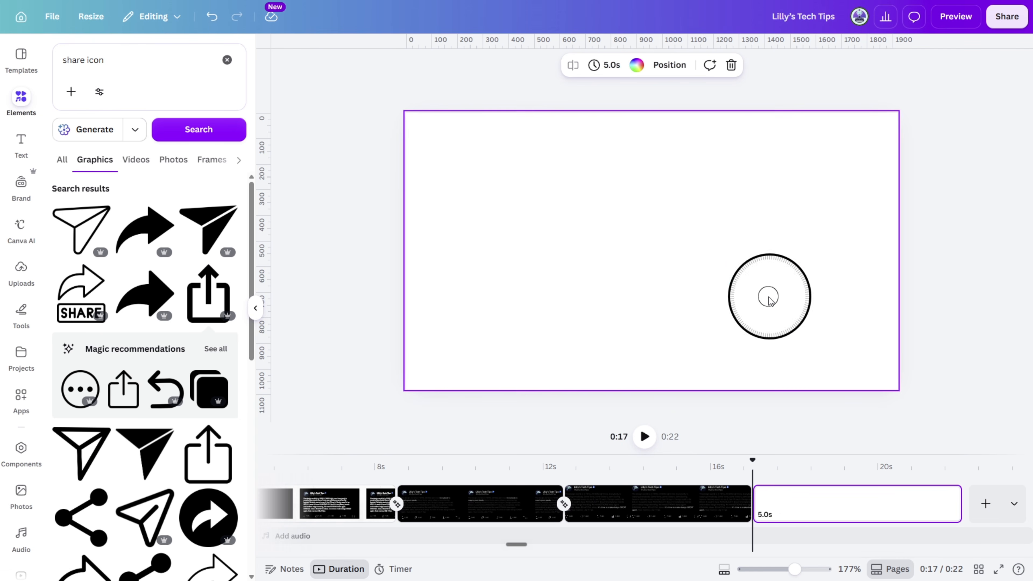
pyautogui.click(636, 65)
pyautogui.click(145, 183)
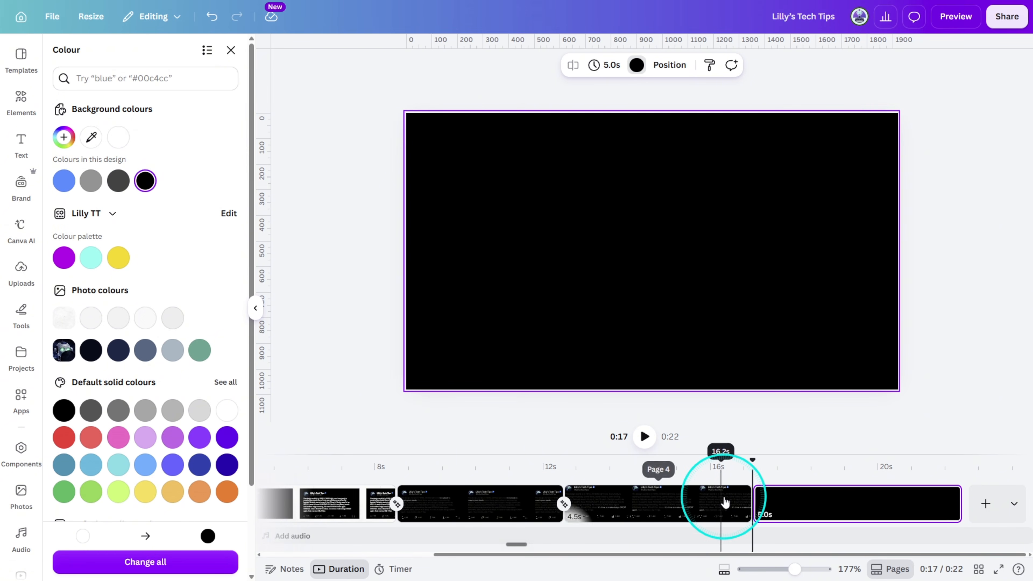
# Add a Match & Move transition between page four and the black page, lasting 2 seconds
pyautogui.click(752, 513)
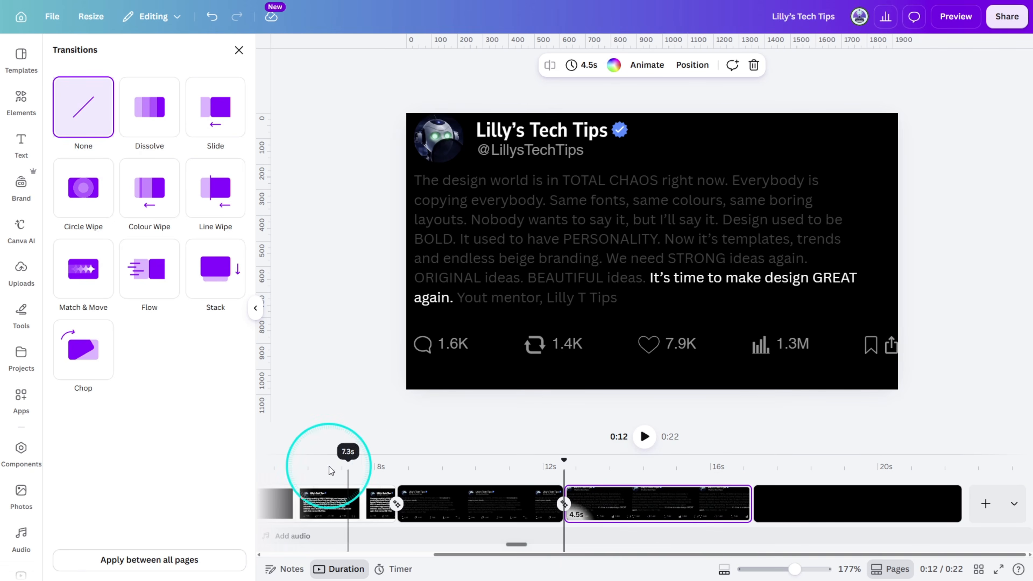
pyautogui.click(96, 294)
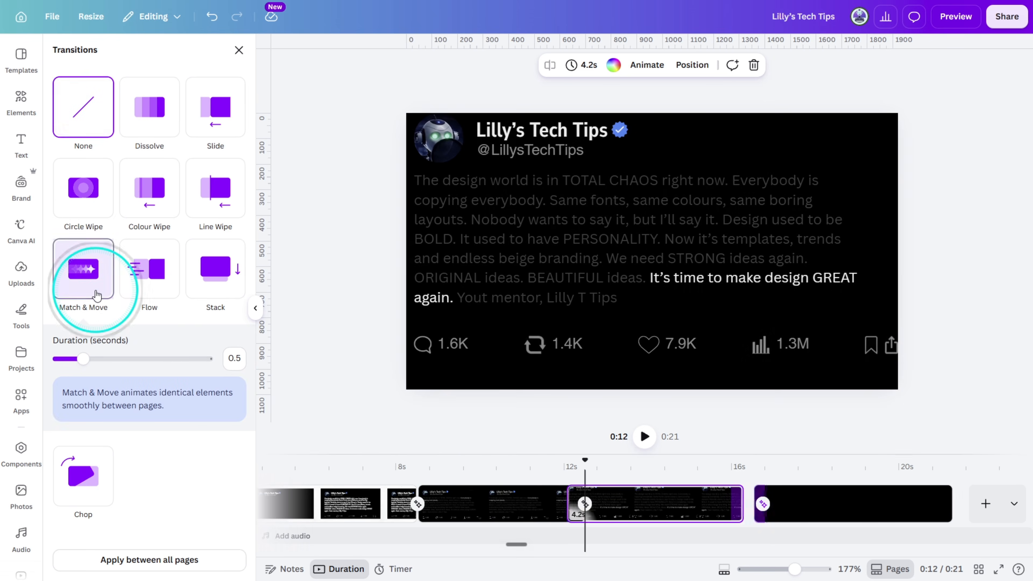
pyautogui.moveTo(86, 358); pyautogui.dragTo(177, 357)
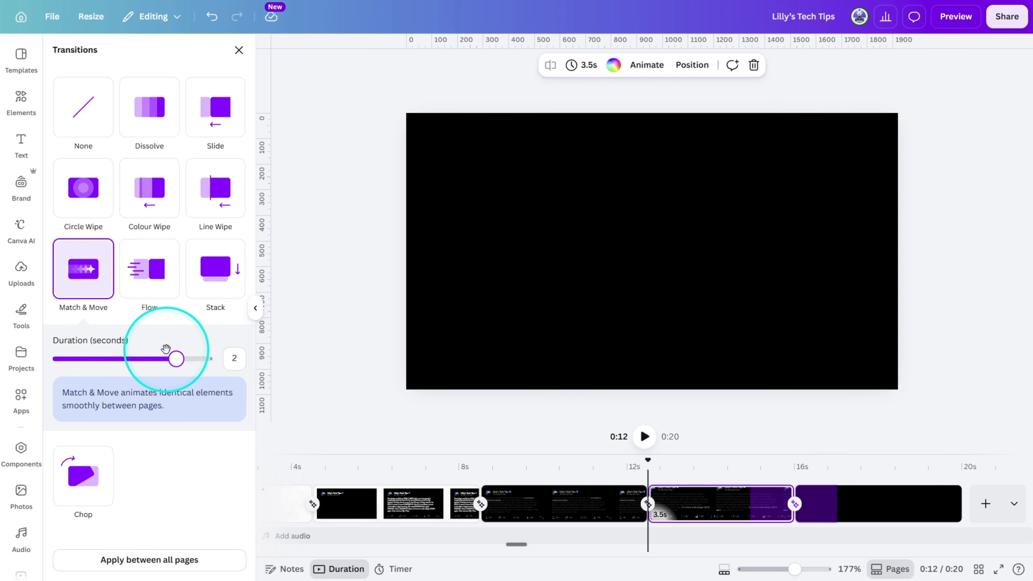
# Filter the audio library, search it for "LATEX GLOVE RUB" and preview the Latex Gloves Rub sound
pyautogui.click(37, 527)
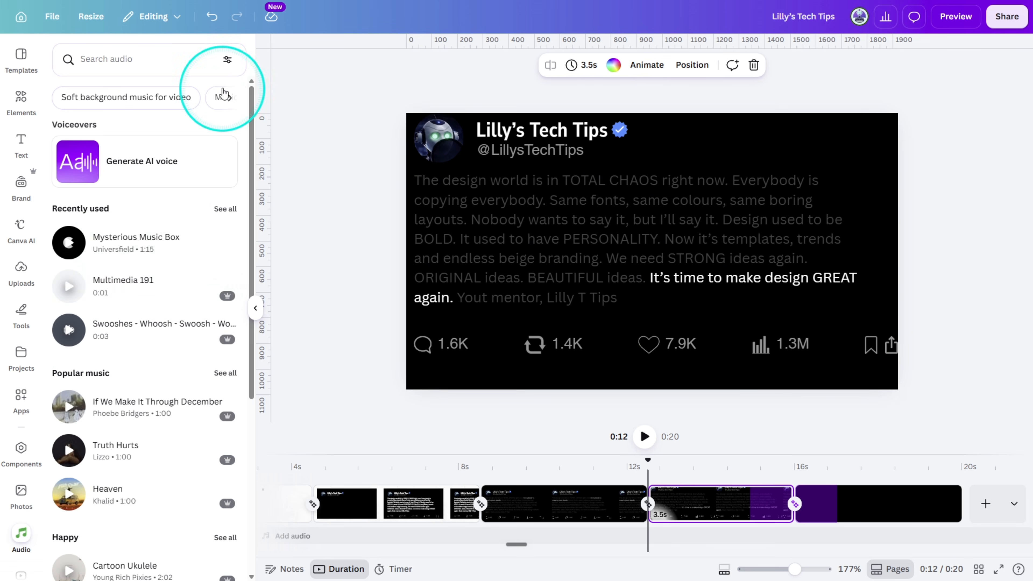
pyautogui.click(227, 60)
pyautogui.click(319, 178)
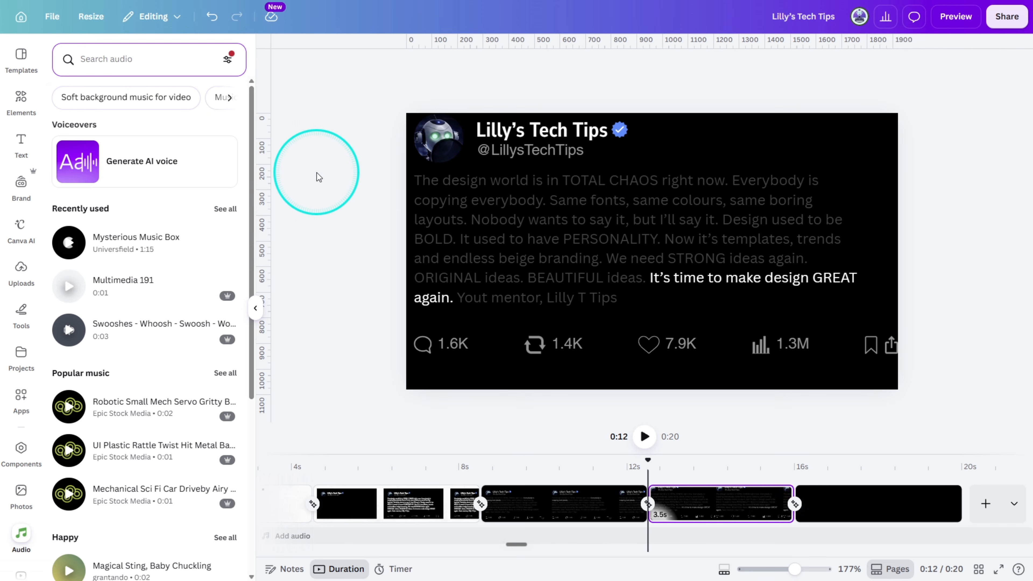
pyautogui.click(115, 64)
pyautogui.write('LATEX GLOVE RUB')
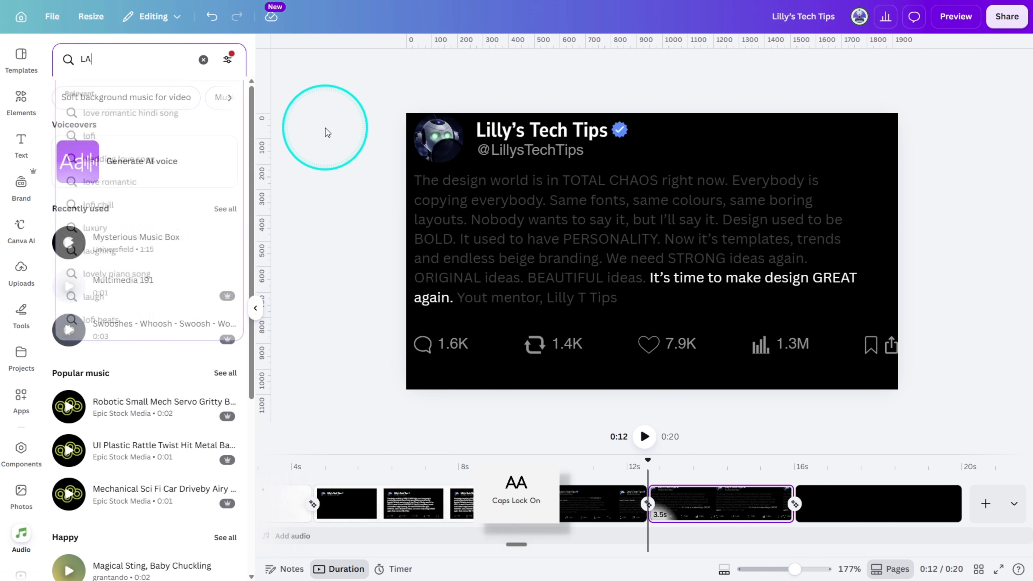
pyautogui.press('Return')
pyautogui.click(69, 455)
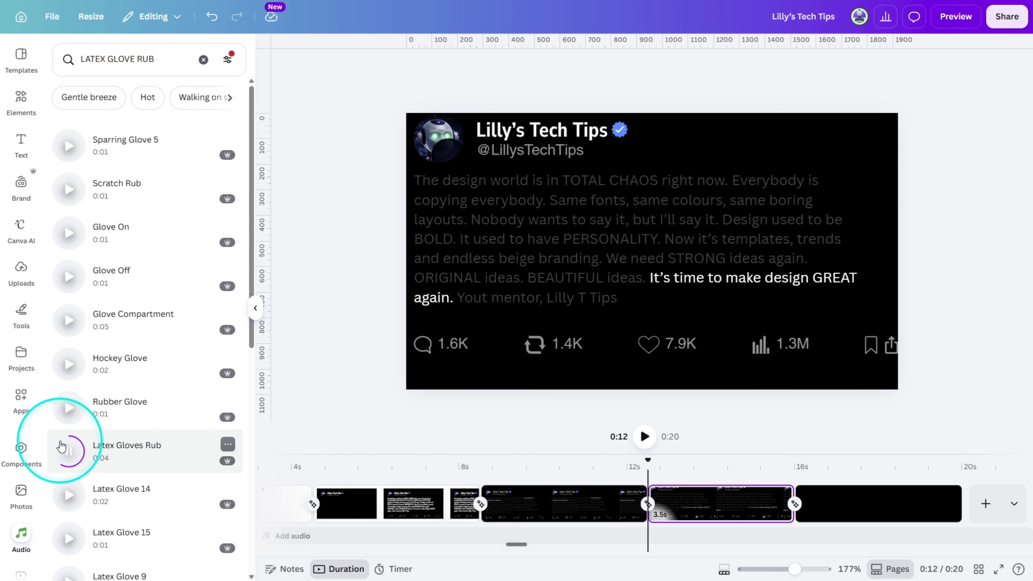
# Place the Latex Gloves Rub sound under the square's expansion, trim it to 1.0 s and play it back
pyautogui.moveTo(116, 458); pyautogui.dragTo(502, 534)
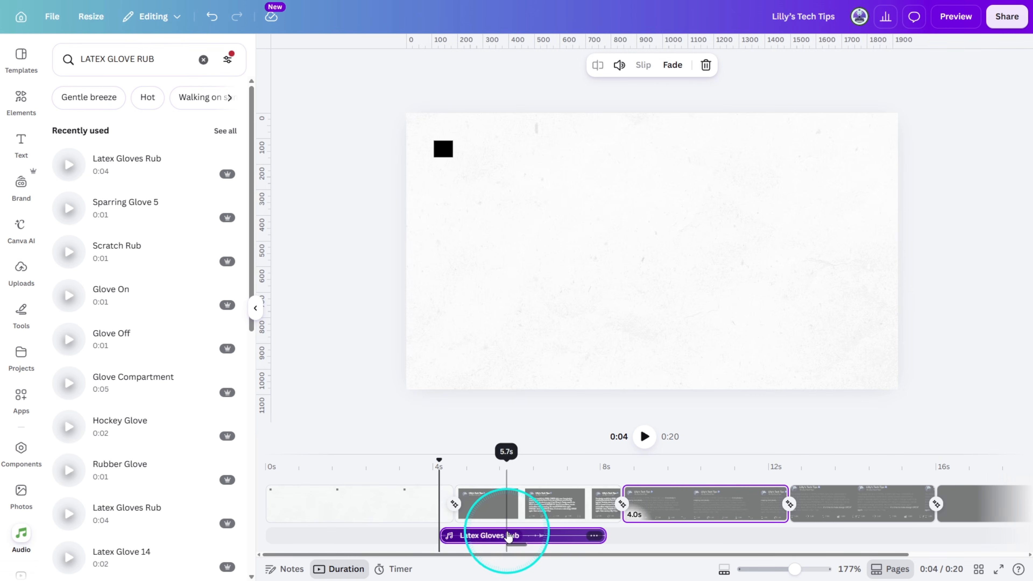
pyautogui.moveTo(597, 536); pyautogui.dragTo(459, 538)
pyautogui.click(432, 494)
pyautogui.press('space')
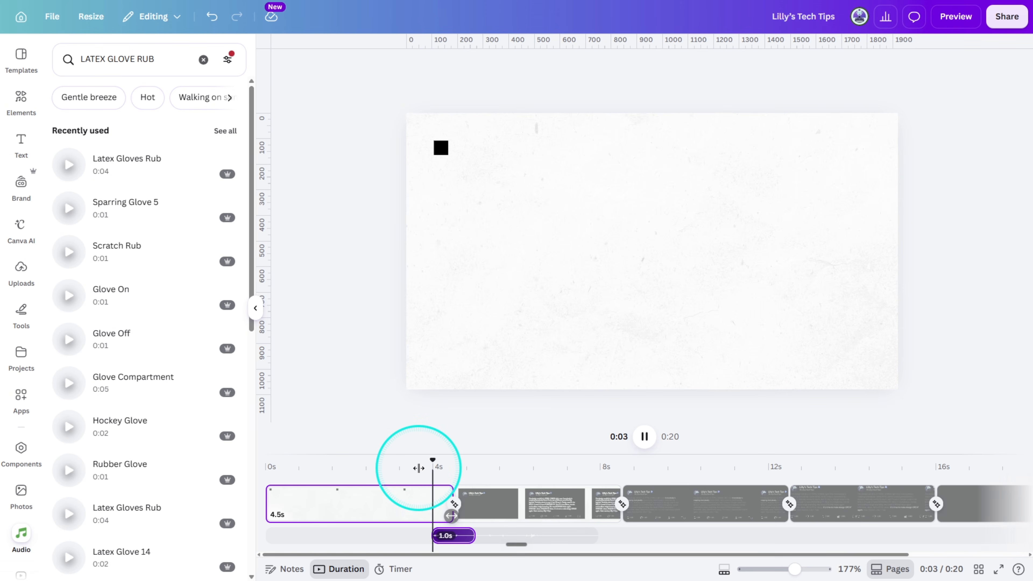
# Lower the Latex Gloves Rub clip's volume to 6, fade it in and out, and play it back
pyautogui.press('space')
pyautogui.click(432, 493)
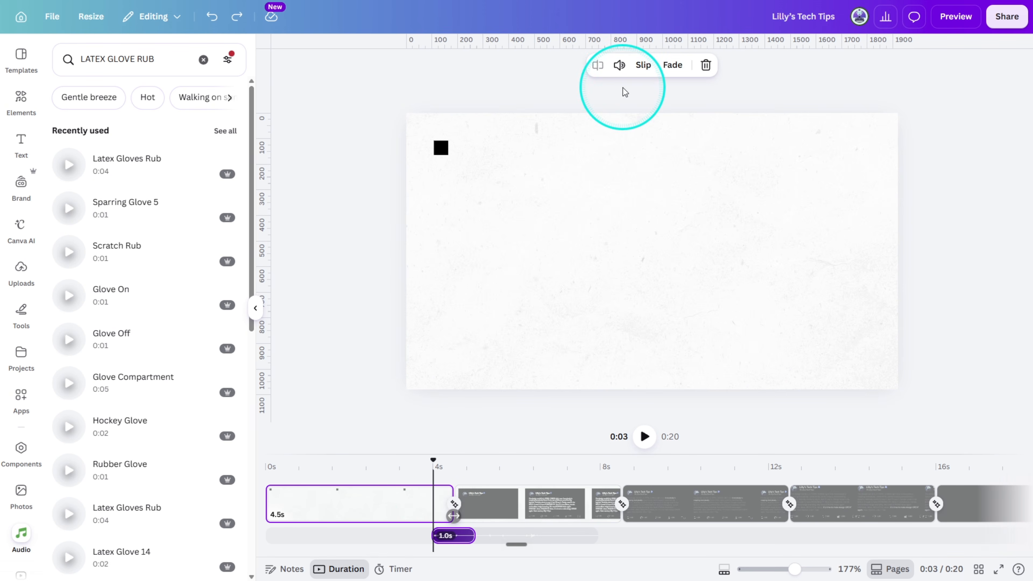
pyautogui.click(619, 66)
pyautogui.moveTo(584, 96); pyautogui.dragTo(554, 110)
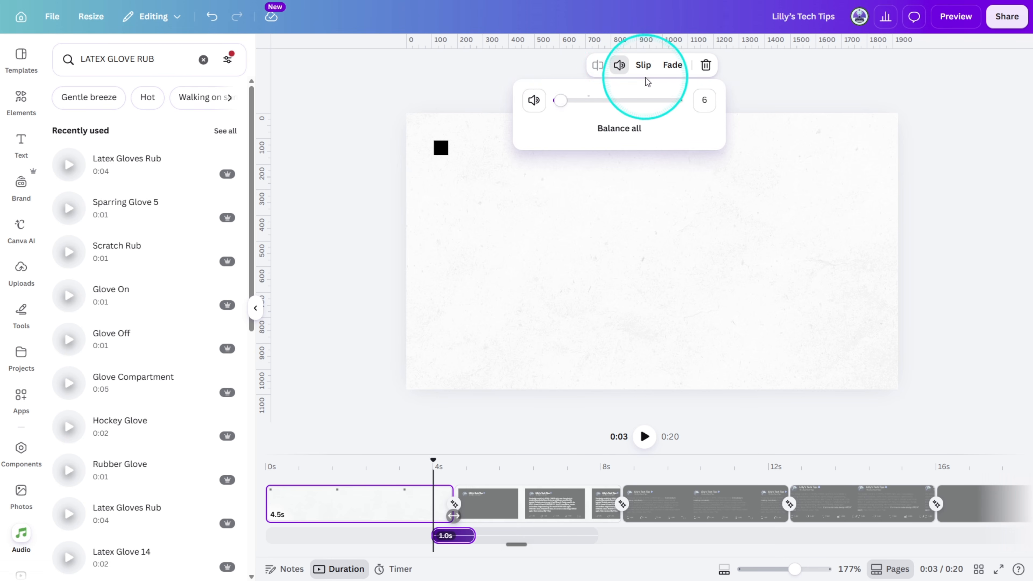
pyautogui.click(670, 66)
pyautogui.moveTo(582, 114); pyautogui.dragTo(845, 137)
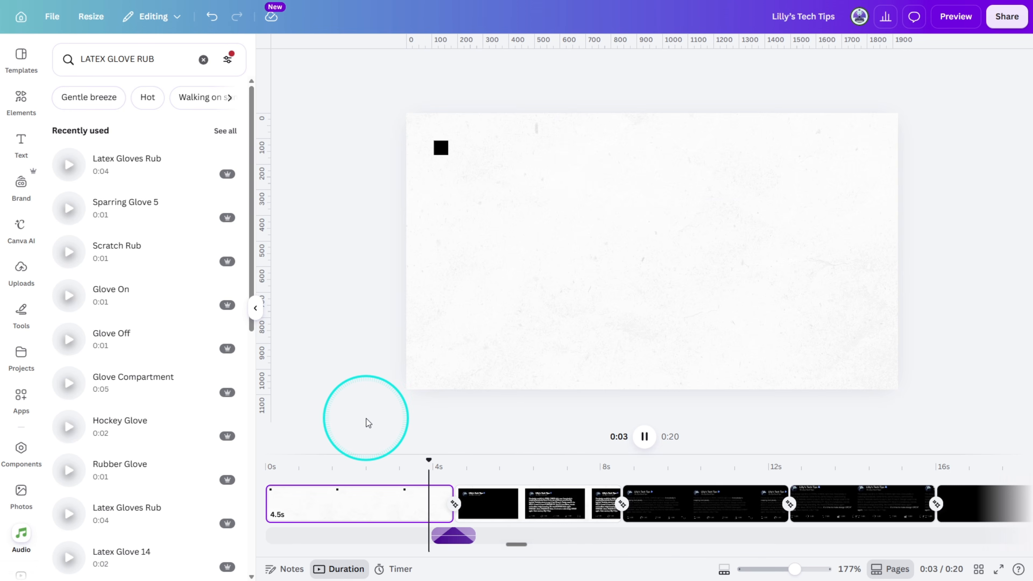
pyautogui.press('space')
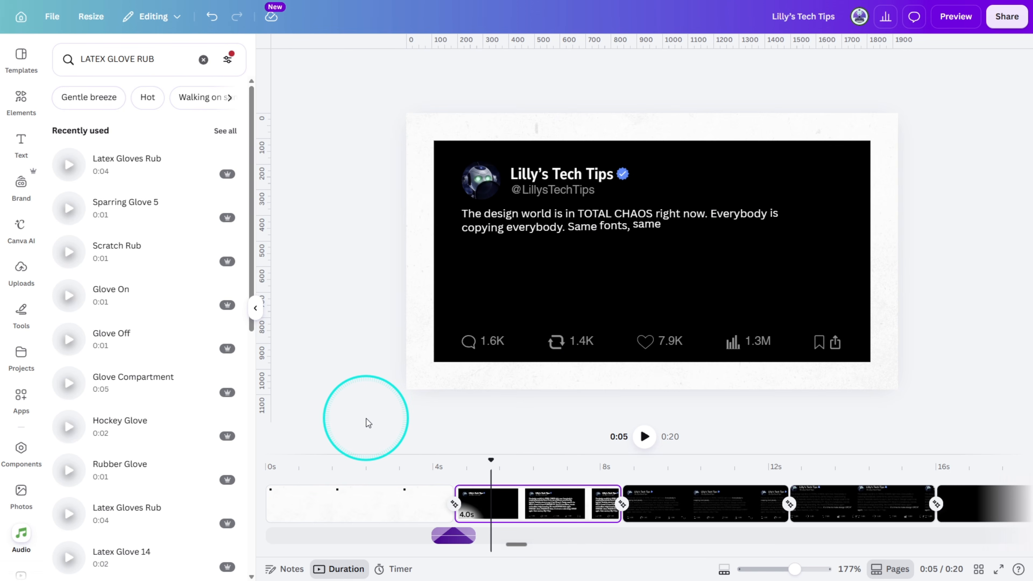
# Search the audio library for "KEYBOARD TYPING 3" and place the Keyboard Typing 3 sound at 4.8 s, where the post text starts appearing
pyautogui.write('KEYB')
pyautogui.write('OARD ')
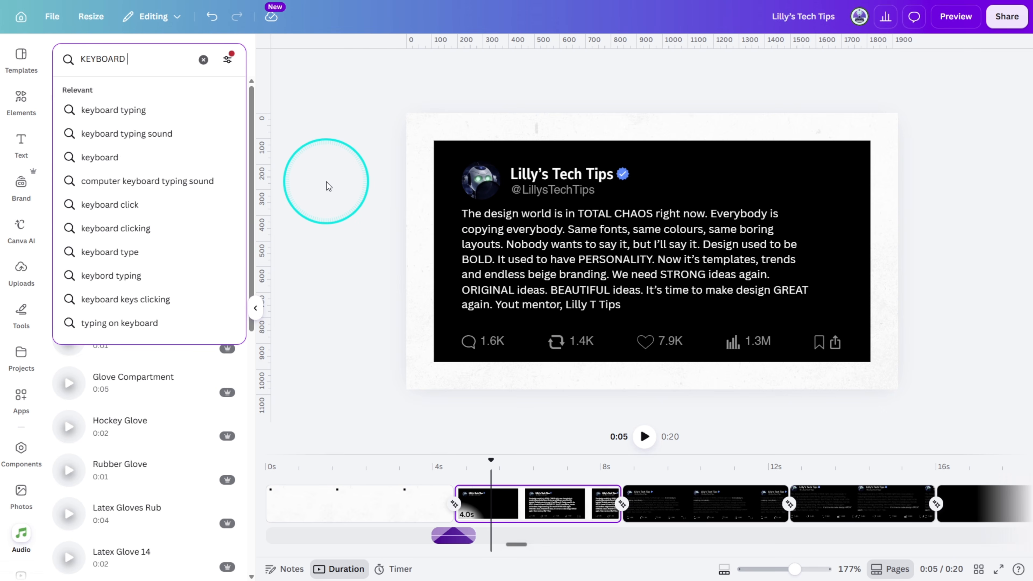
pyautogui.write('TYPING 3')
pyautogui.press('Return')
pyautogui.moveTo(122, 141); pyautogui.dragTo(484, 525)
pyautogui.moveTo(478, 461); pyautogui.dragTo(470, 460)
pyautogui.moveTo(528, 534); pyautogui.dragTo(521, 537)
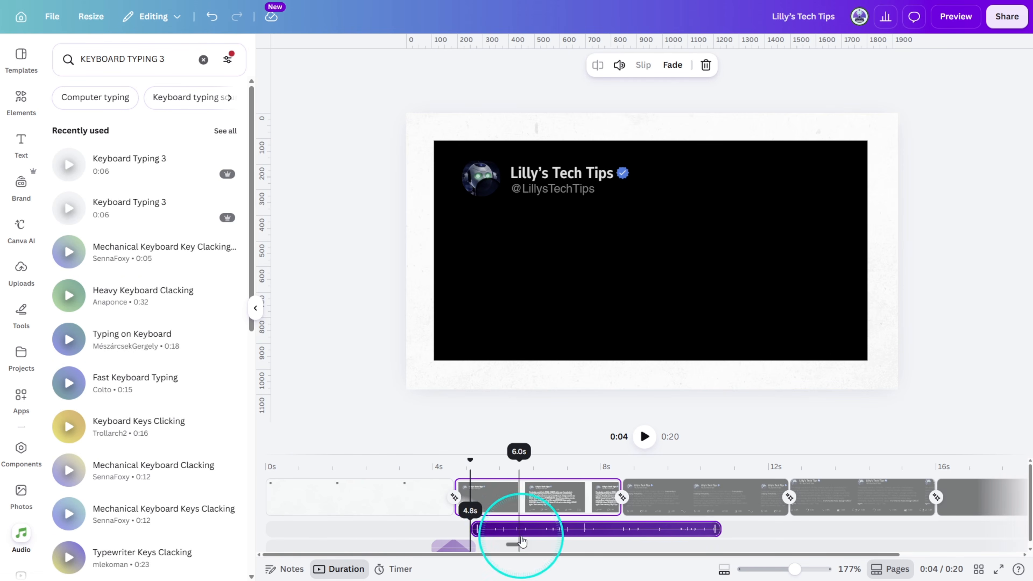
# Trim the keyboard typing clip to 2.1 s at the end of the text animation, set its volume to 8 and play it back
pyautogui.moveTo(471, 465); pyautogui.dragTo(562, 466)
pyautogui.moveTo(718, 529); pyautogui.dragTo(565, 531)
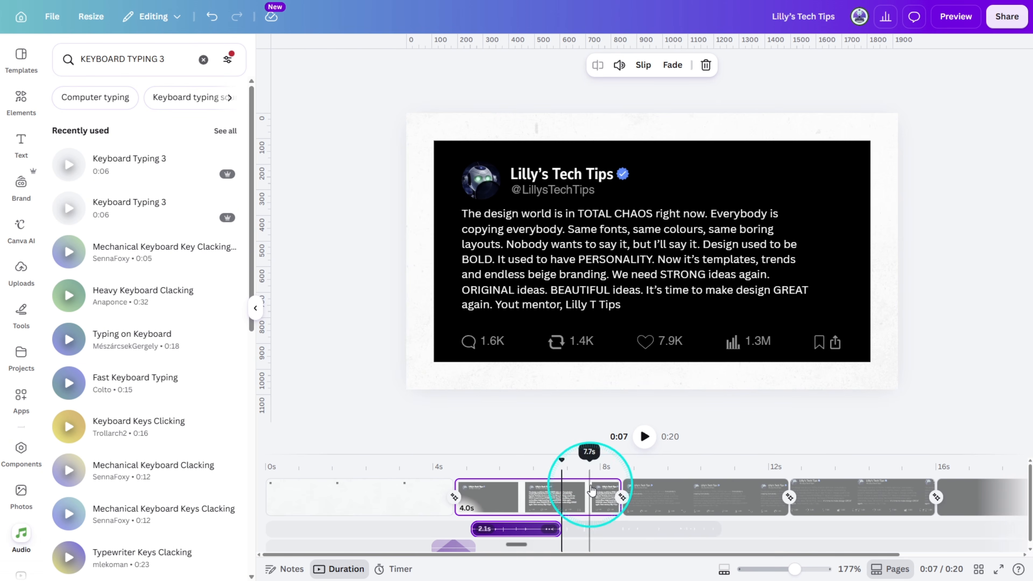
pyautogui.click(619, 66)
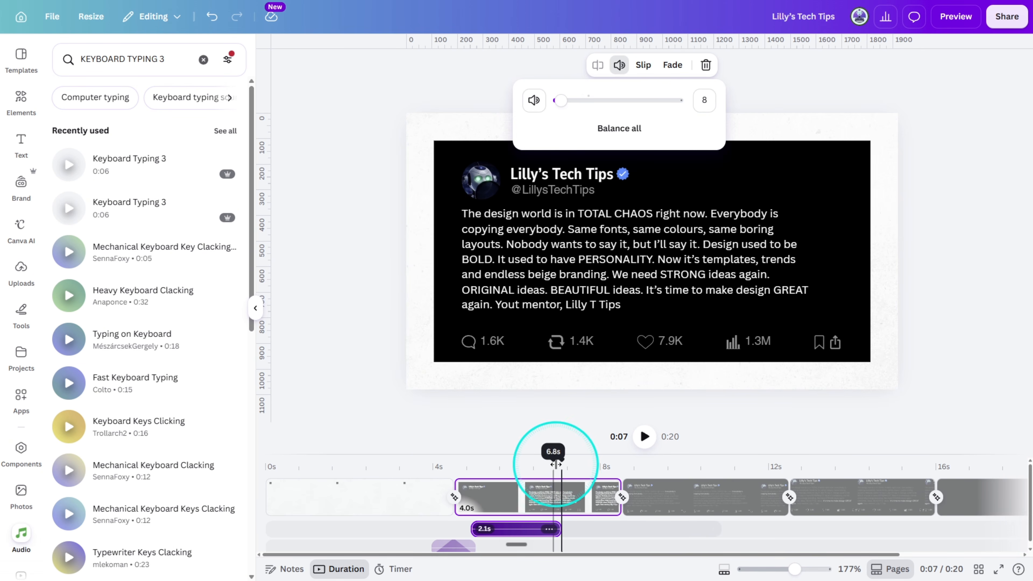
pyautogui.moveTo(555, 465); pyautogui.dragTo(468, 470)
pyautogui.press('space')
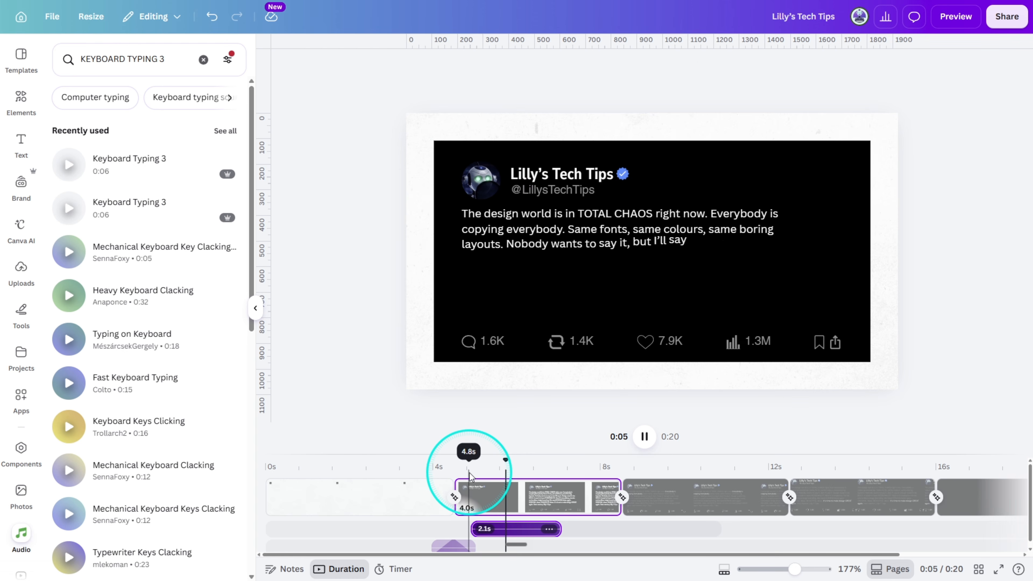
pyautogui.press('space')
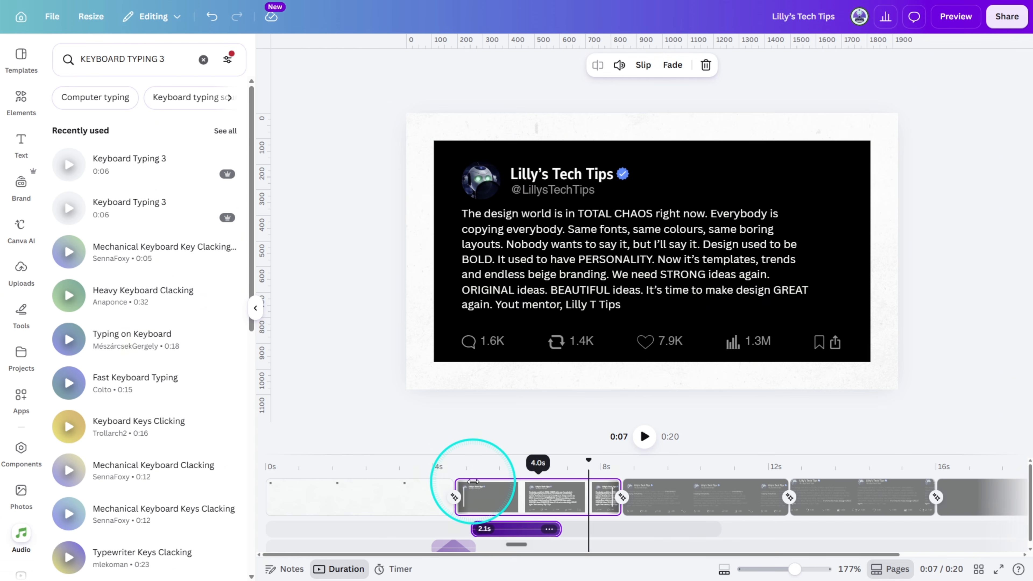
# Search audio for "SWOOSHES", preview the 0:03 Swooshes - Whoosh sound, place it under the transition between pages two and three and adjust its volume
pyautogui.write('SWOOSHES')
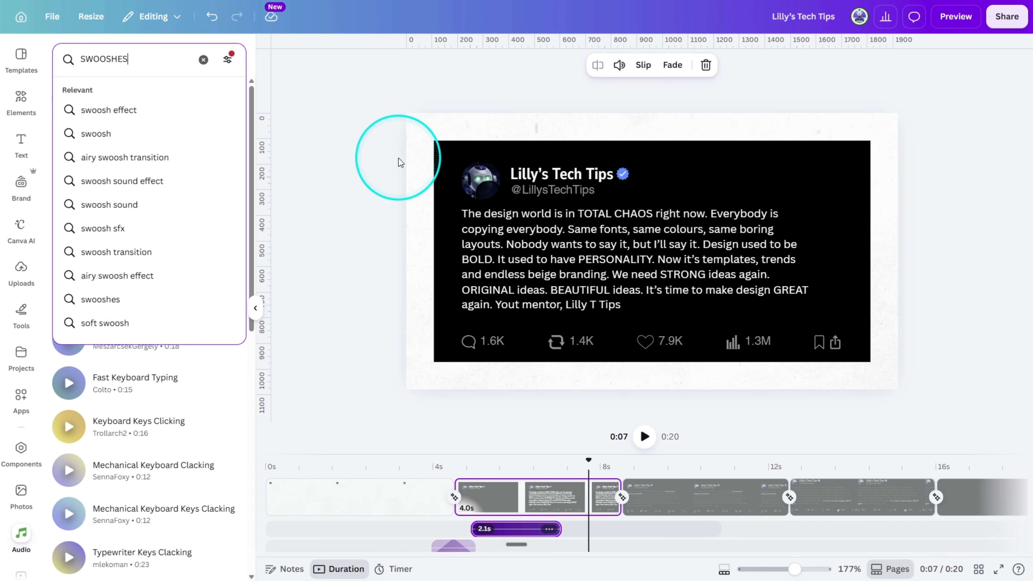
pyautogui.press('Return')
pyautogui.click(70, 321)
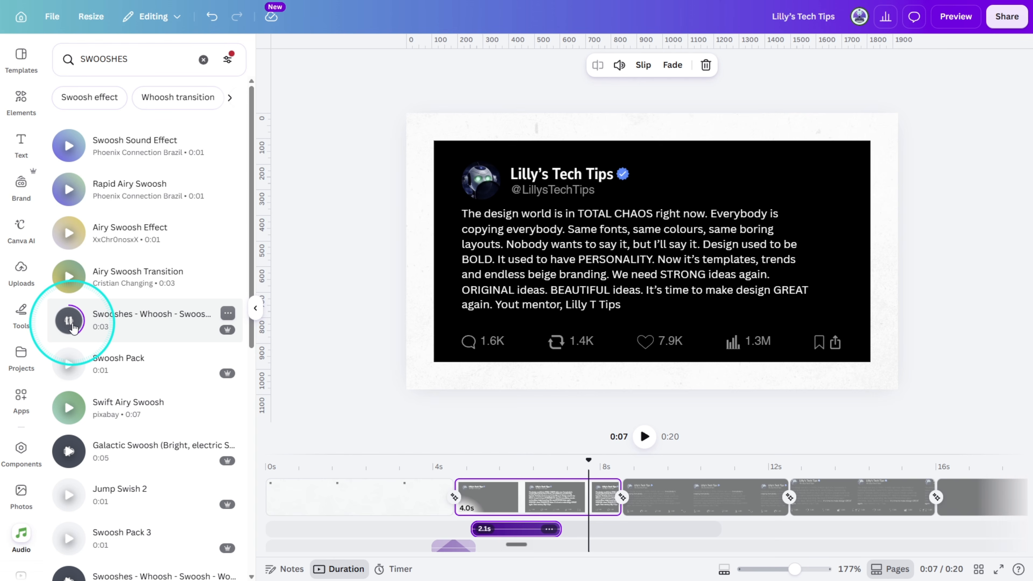
pyautogui.moveTo(115, 323); pyautogui.dragTo(668, 512)
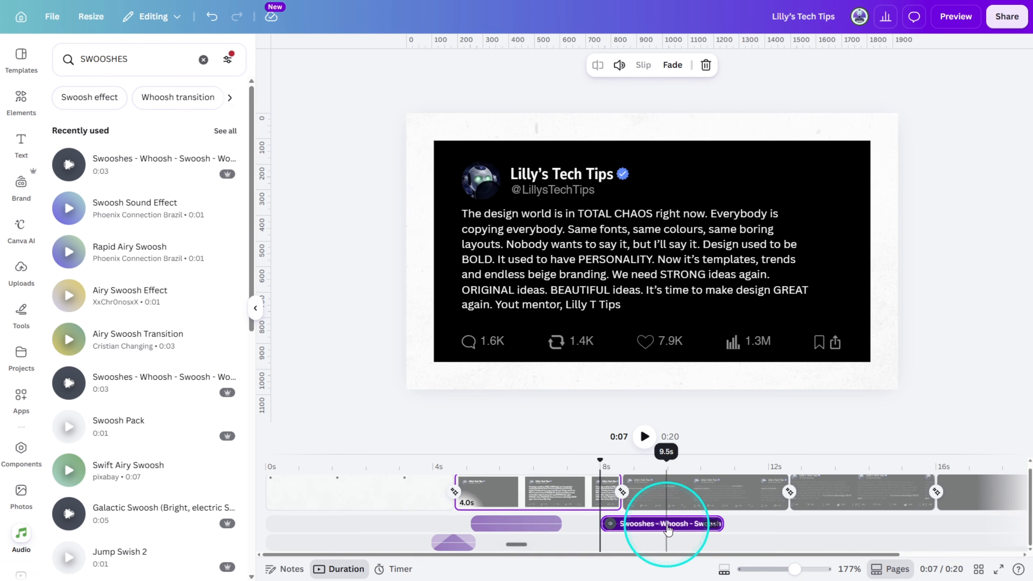
pyautogui.click(619, 65)
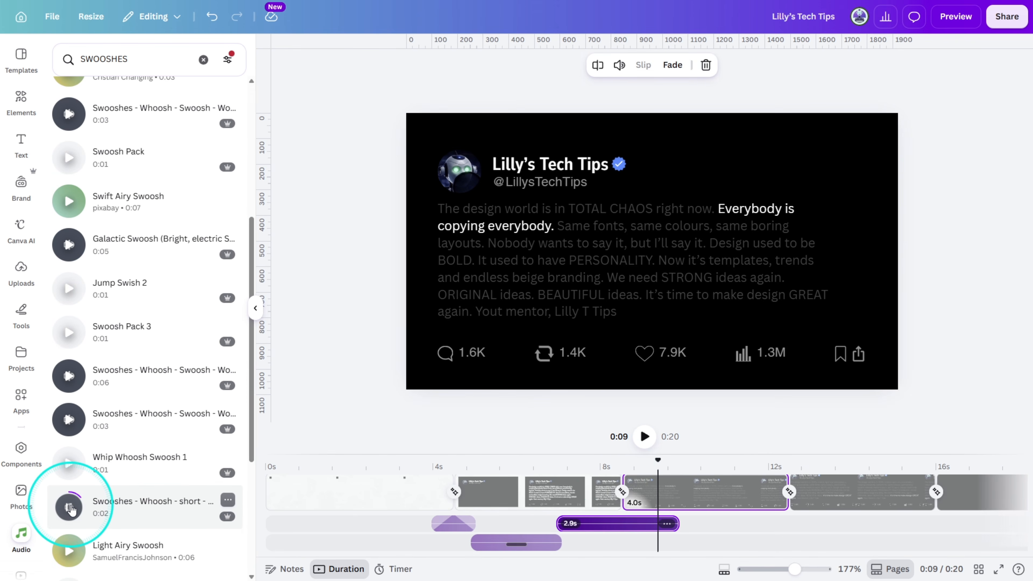
# Place the short Swooshes - Whoosh sound under the transition between pages three and four, lower its volume to 19 and play it back
pyautogui.moveTo(72, 509); pyautogui.dragTo(779, 523)
pyautogui.click(615, 69)
pyautogui.click(564, 104)
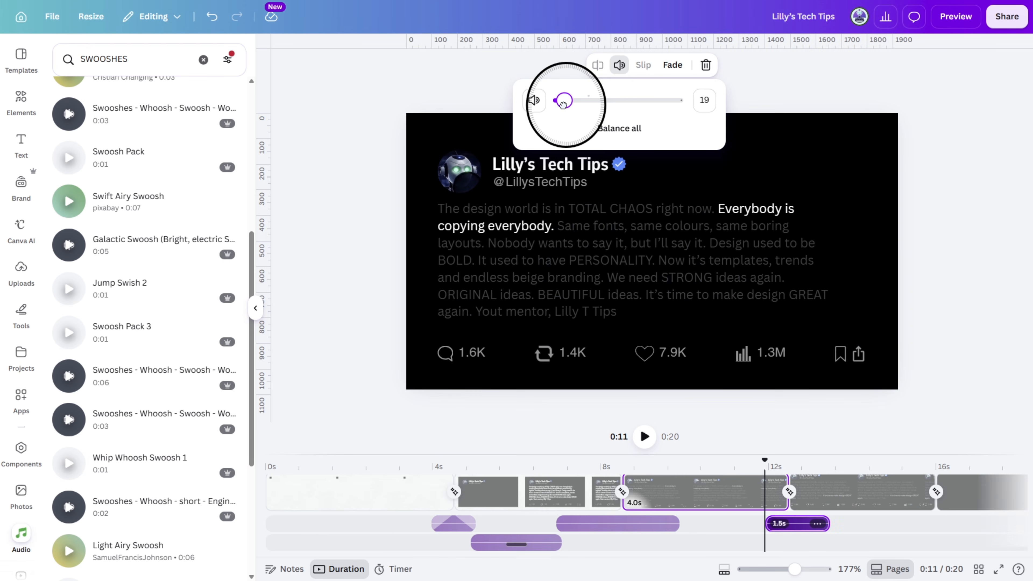
pyautogui.click(765, 462)
pyautogui.press('space')
pyautogui.press('space')
pyautogui.click(620, 65)
pyautogui.click(763, 465)
pyautogui.press('space')
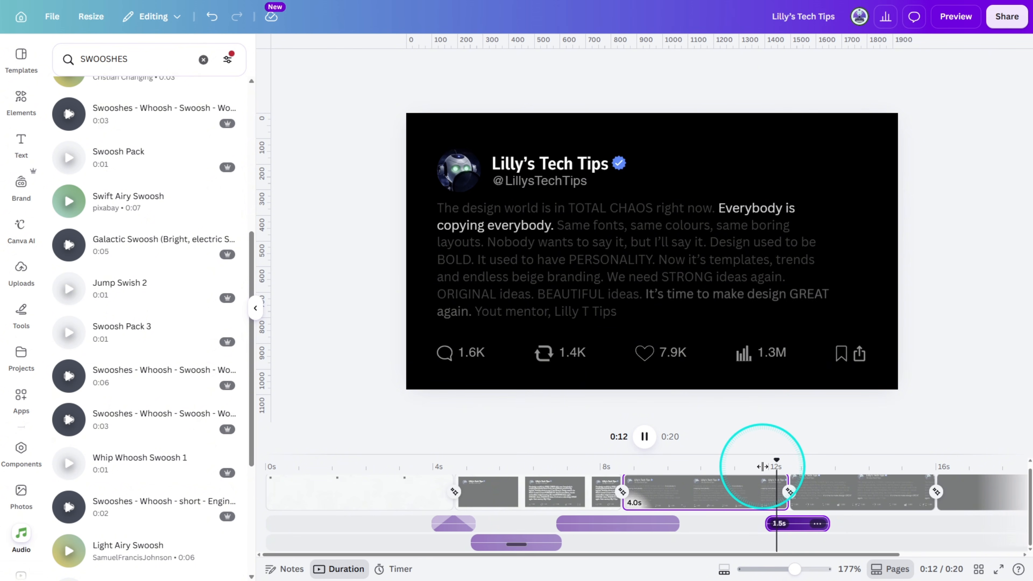
pyautogui.press('space')
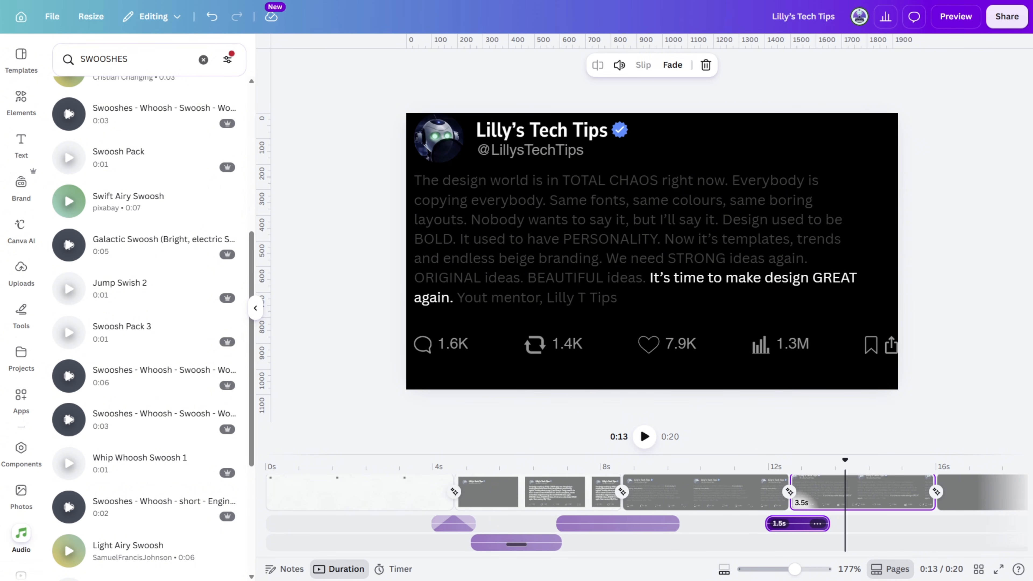
# Clear the audio search and remove its Effects type filter
pyautogui.click(204, 61)
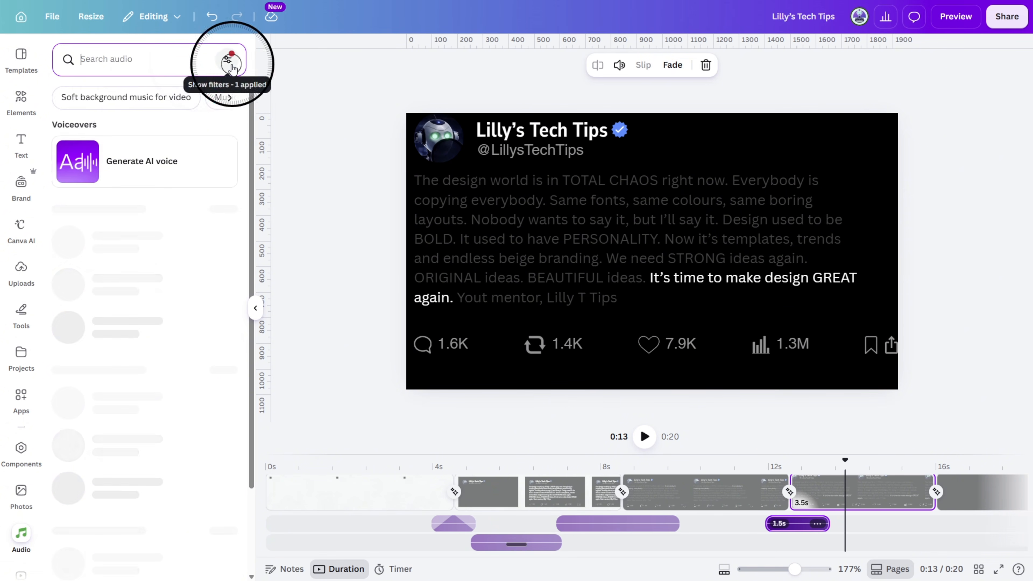
pyautogui.click(228, 60)
pyautogui.click(90, 154)
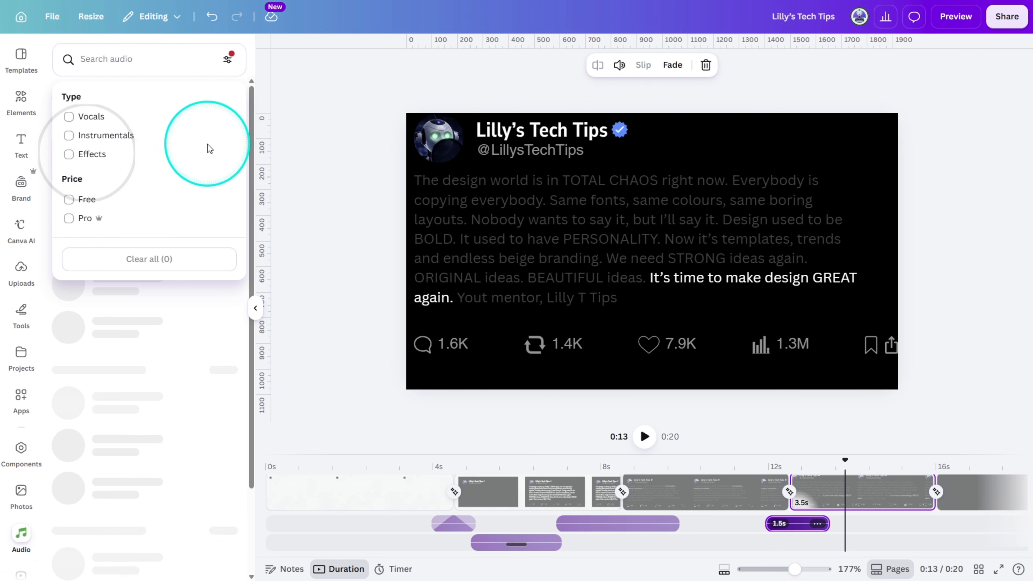
pyautogui.click(345, 167)
# Search audio for "MYSTERIOUS MUSIC BOX", preview the Mysterious Music Box track and lay it under the whole video from 0 s
pyautogui.write('MYSTER')
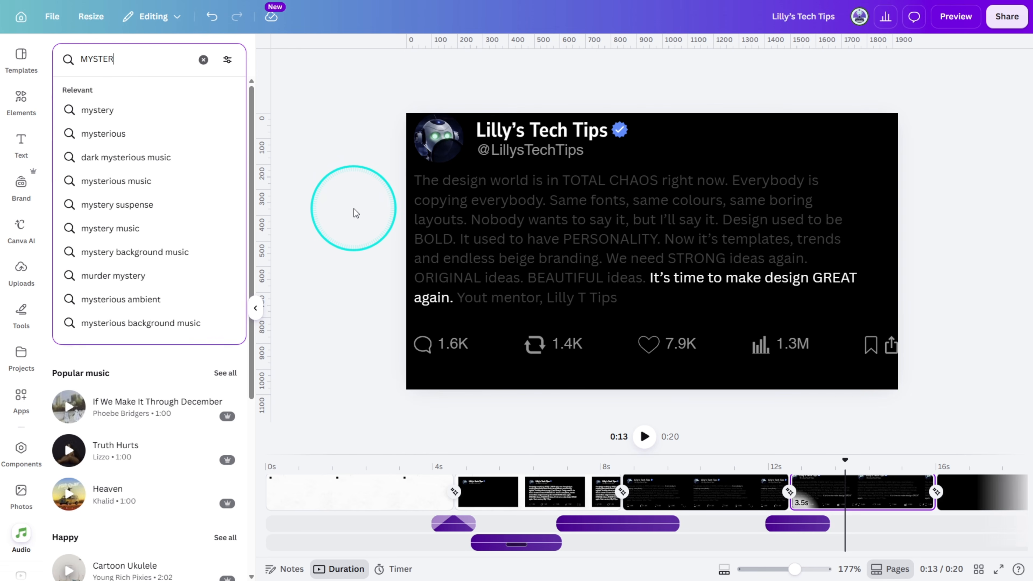
pyautogui.write('IOUS MUSIC BOX')
pyautogui.press('Return')
pyautogui.click(68, 146)
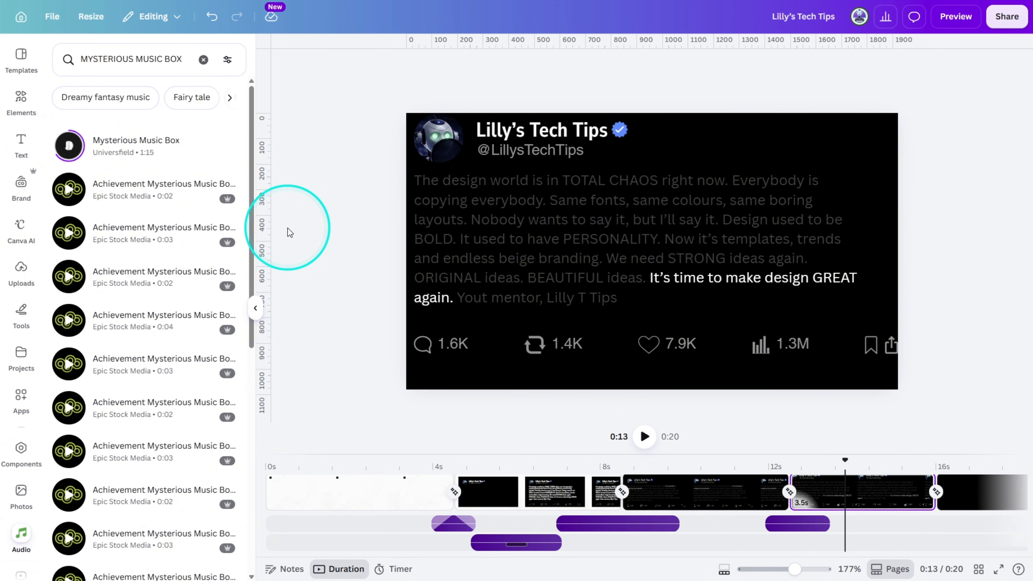
pyautogui.moveTo(69, 145); pyautogui.dragTo(268, 547)
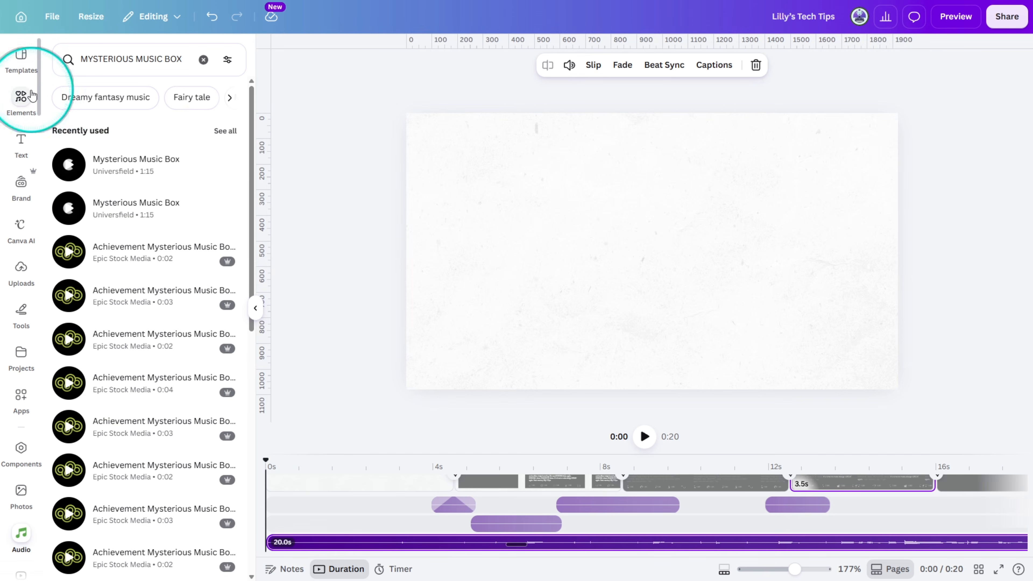
# Search the graphics for "16:9 VIGNETTE", add the dark vignette to page three and scale it to cover the page
pyautogui.click(32, 94)
pyautogui.click(144, 92)
pyautogui.click(227, 60)
pyautogui.click(157, 70)
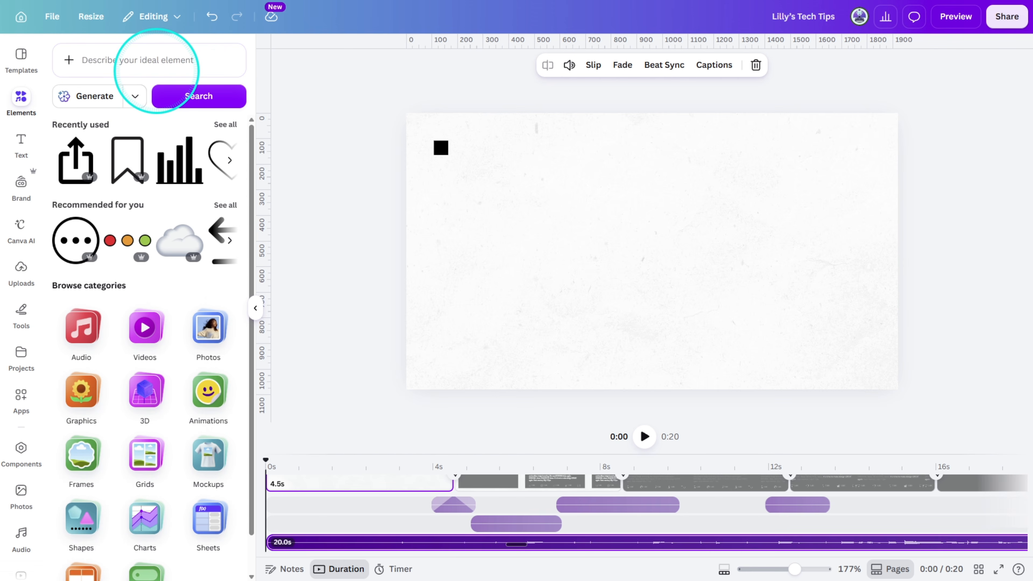
pyautogui.write('16:9 VIGNETTE')
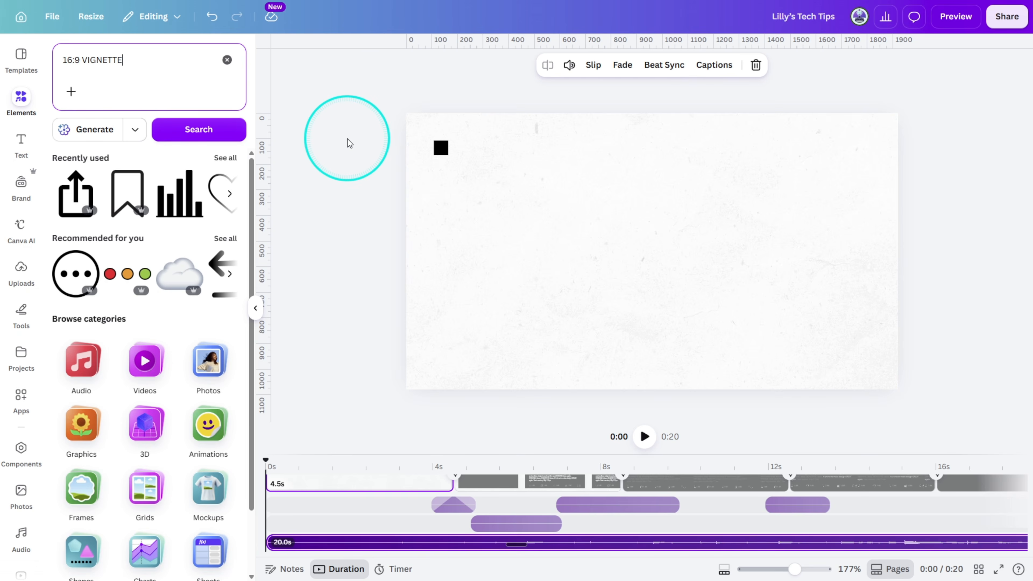
pyautogui.press('Return')
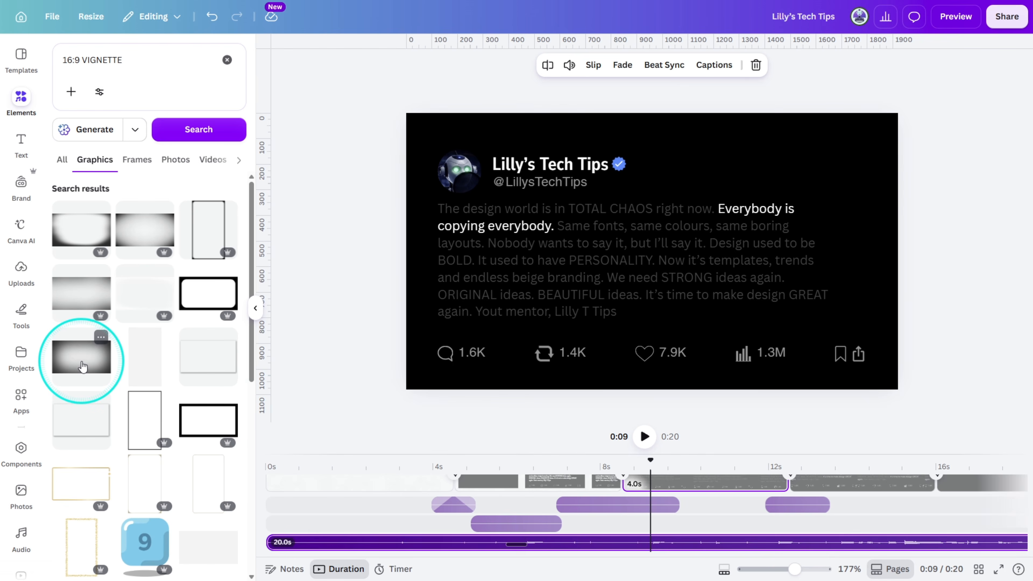
pyautogui.click(82, 362)
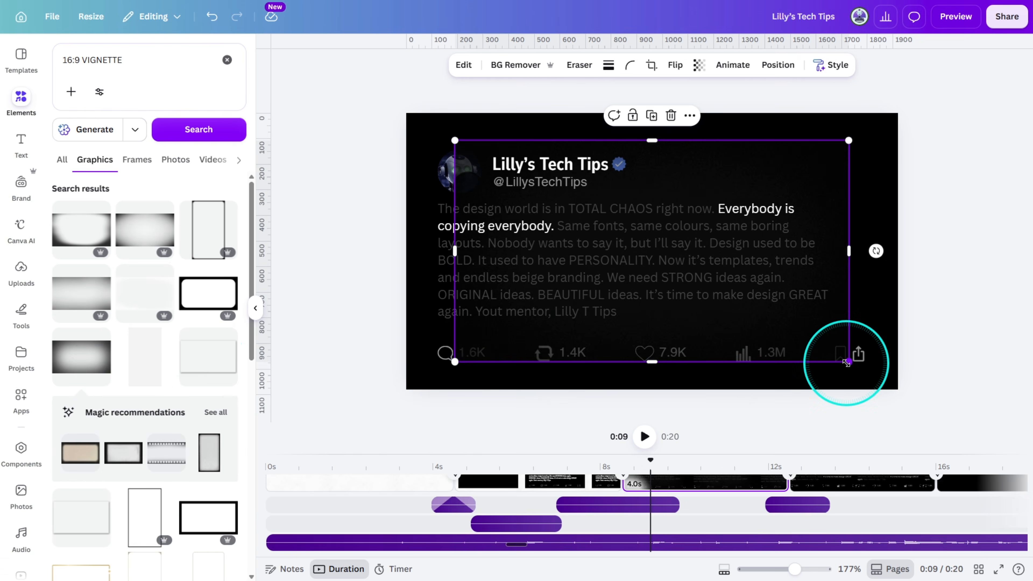
pyautogui.moveTo(846, 362); pyautogui.dragTo(897, 393)
# Copy the vignette onto page four and the final black page
pyautogui.hotkey('ctrl', 'c')
pyautogui.click(840, 480)
pyautogui.hotkey('ctrl', 'v')
pyautogui.click(959, 488)
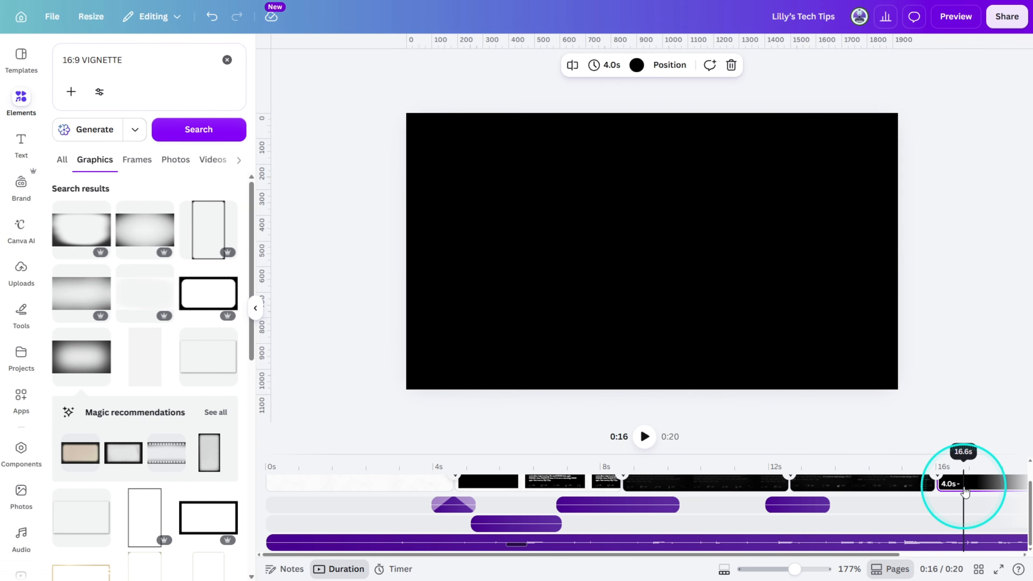
pyautogui.hotkey('ctrl', 'v')
pyautogui.moveTo(947, 454); pyautogui.dragTo(778, 419)
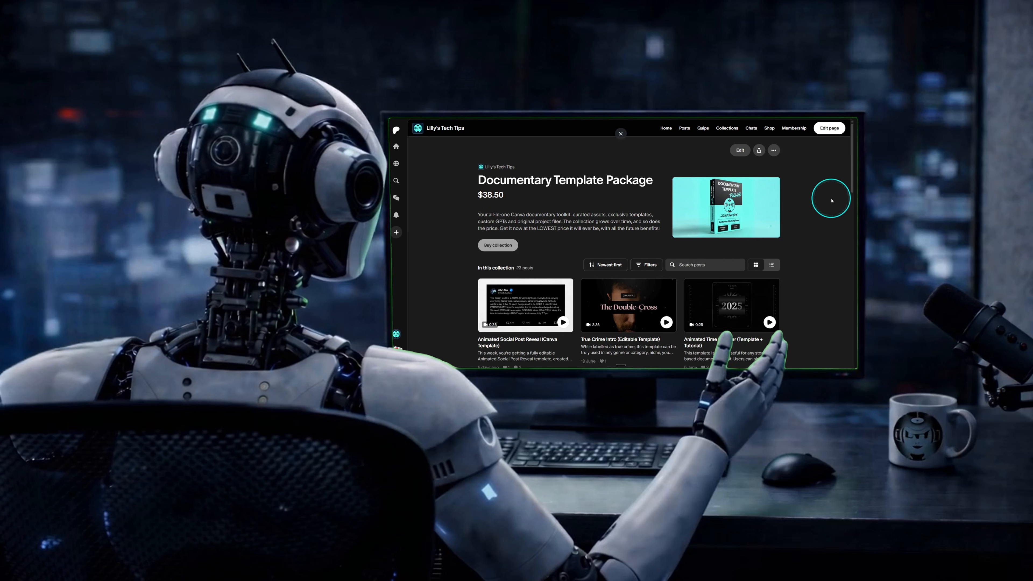
# Switch to Patreon and browse the posts in the Documentary Template Package collection
pyautogui.click(330, 425)
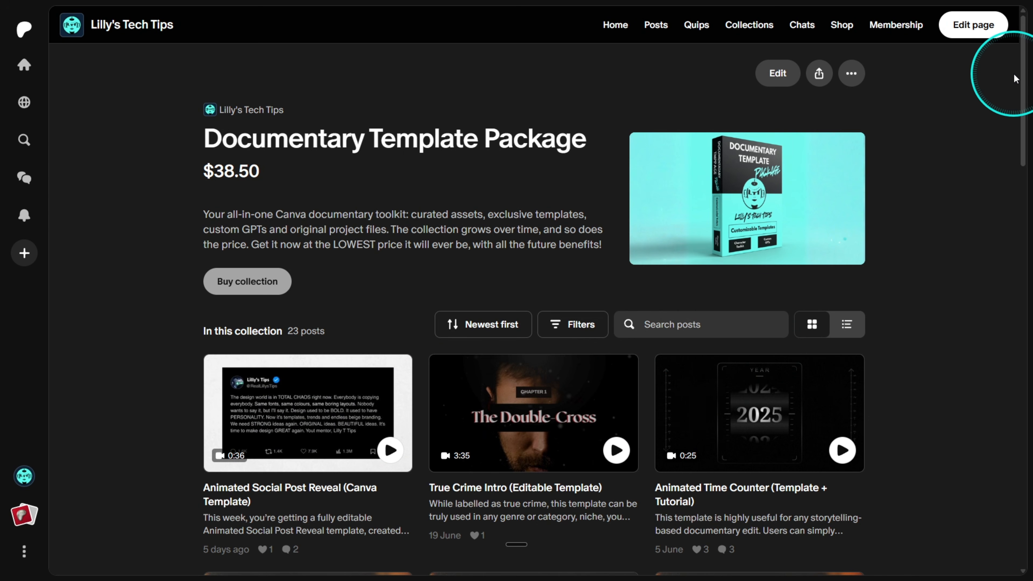
pyautogui.moveTo(1022, 79); pyautogui.dragTo(1003, 381)
pyautogui.scroll(-5, 980, 424)
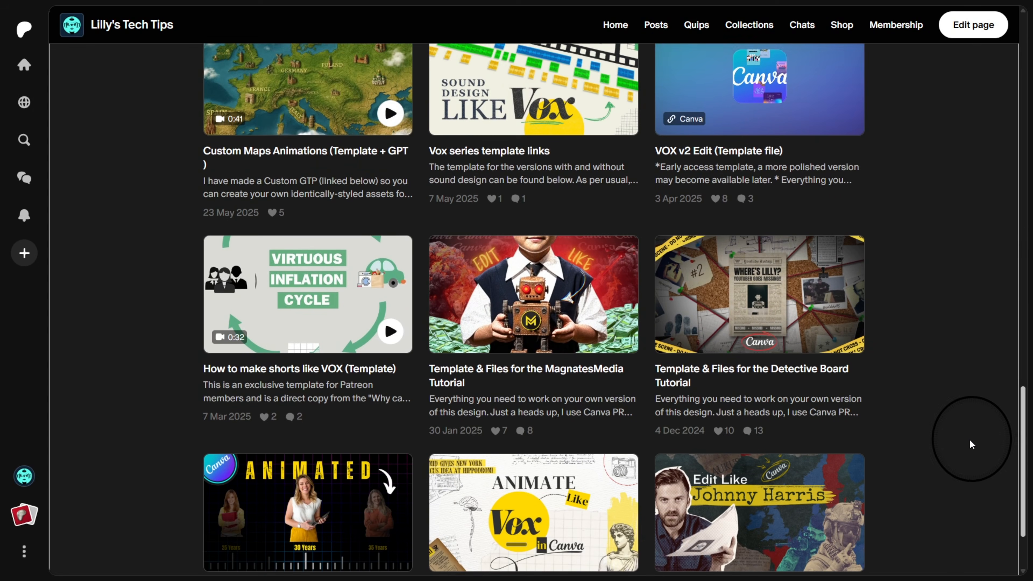